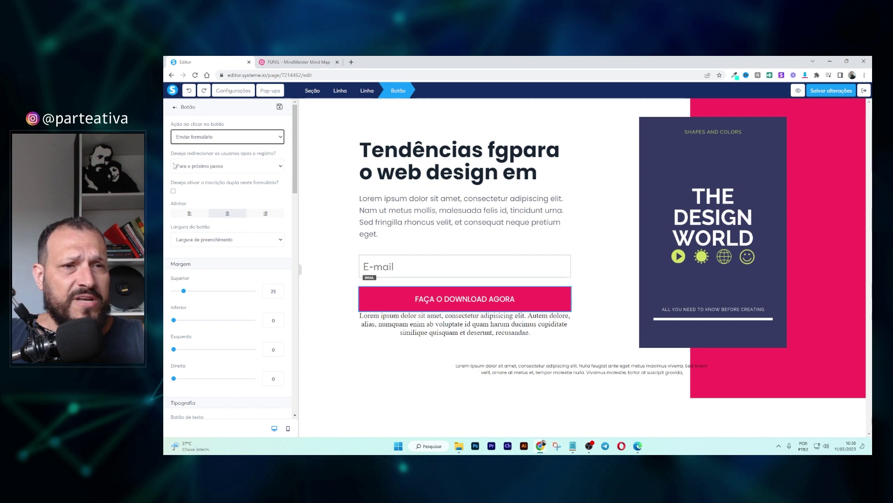
Set the download button's post-registration redirect to "Para uma URL personalizada" and place the cursor in its redirect URL field.
left_click(249, 168)
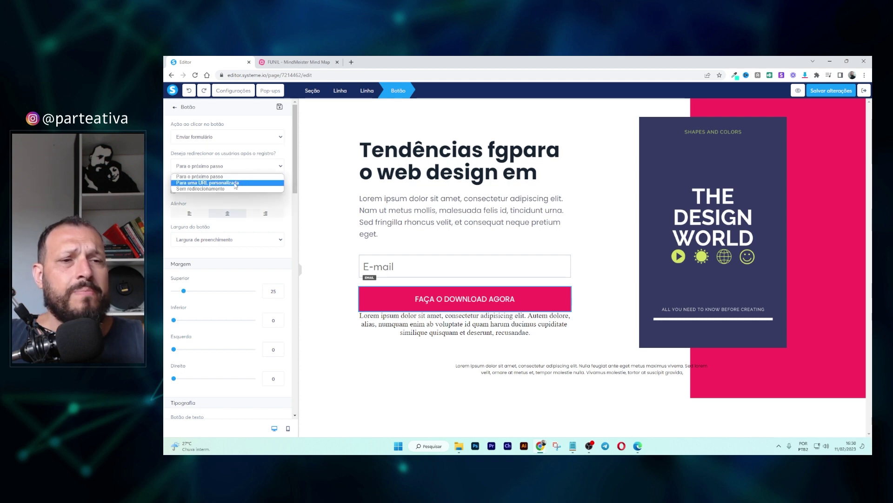
left_click(236, 183)
left_click(241, 196)
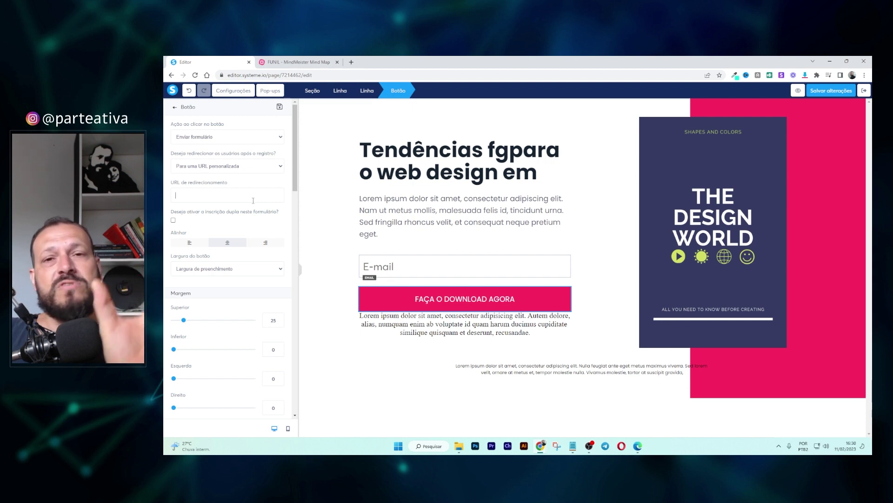
left_click(253, 200)
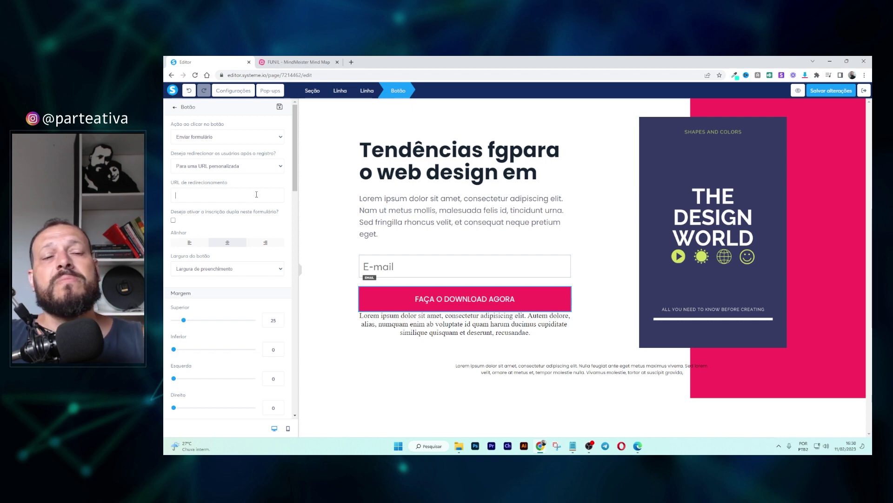
Open Canva in a new browser tab, create a blank A4 document and close the Canva home page.
left_click(351, 62)
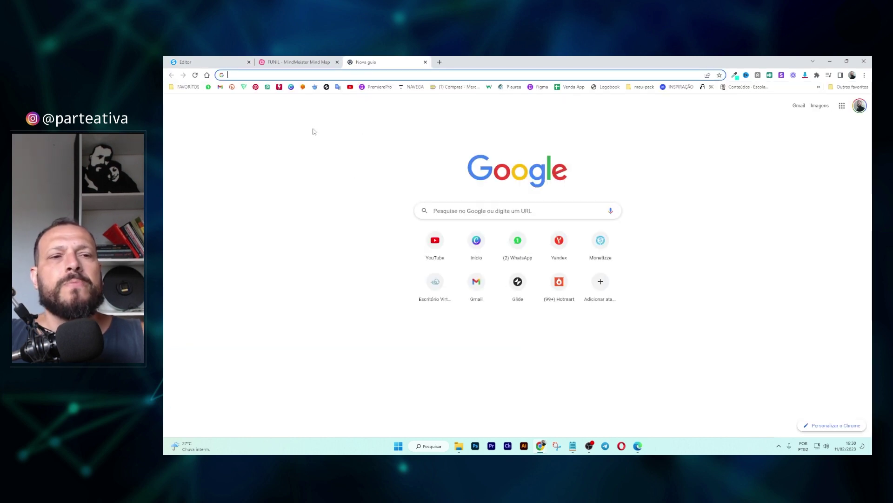
left_click(290, 86)
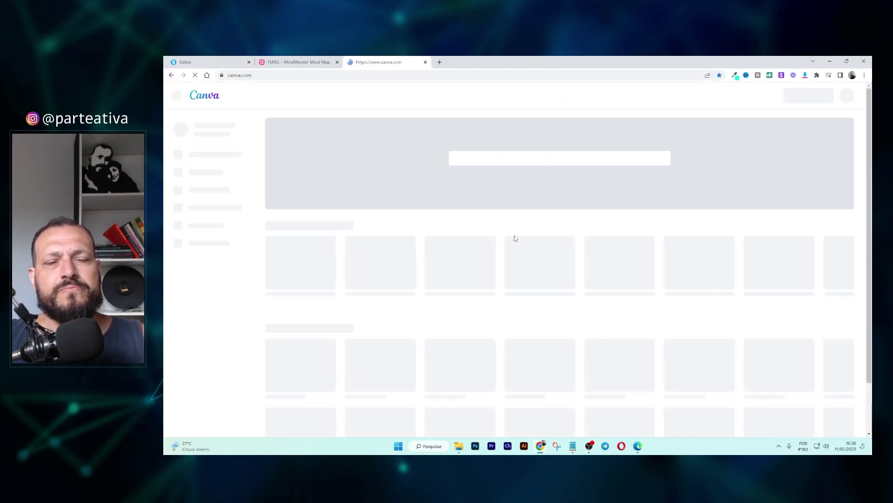
left_click(456, 265)
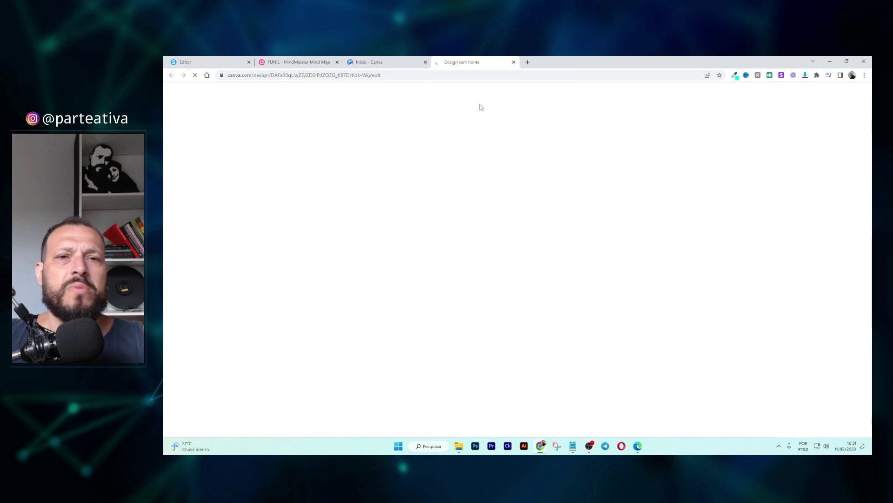
left_click(424, 62)
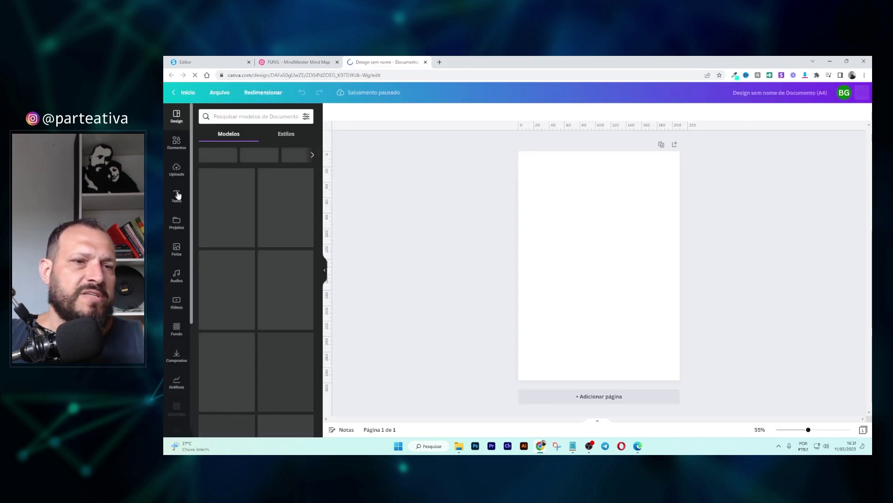
Search the templates for "ebook" and apply the cover page of "Brown simple modern ebook lead magnet magazine for coaches".
left_click(239, 116)
type("e")
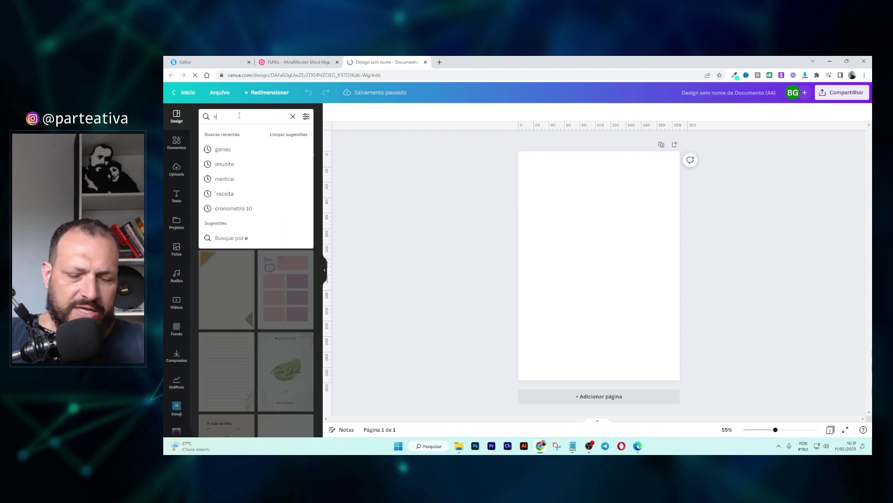
type("book")
key("Return")
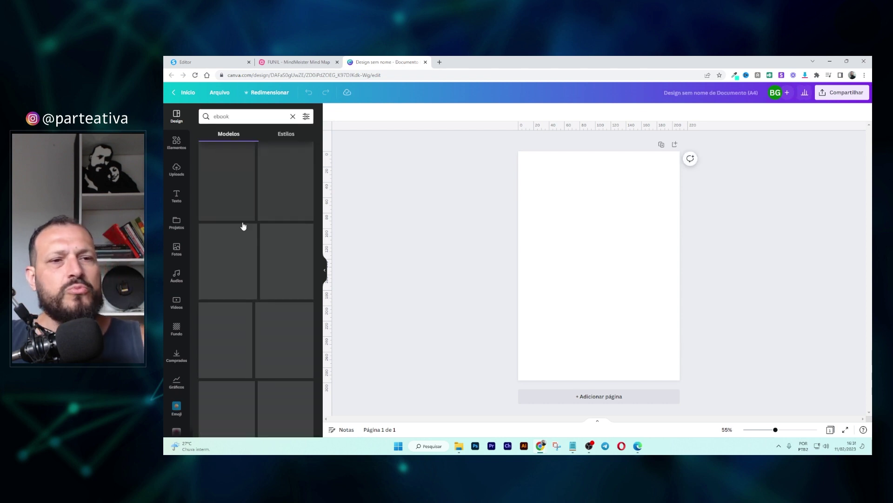
left_click(264, 243)
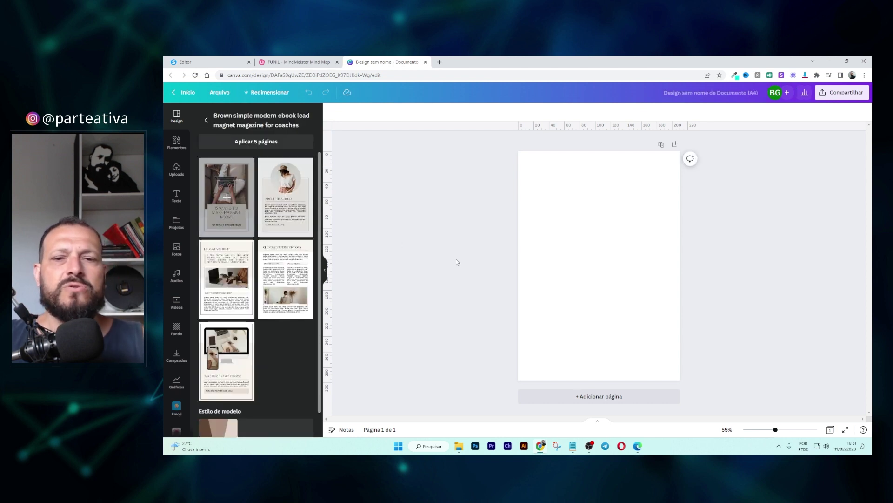
left_click(226, 195)
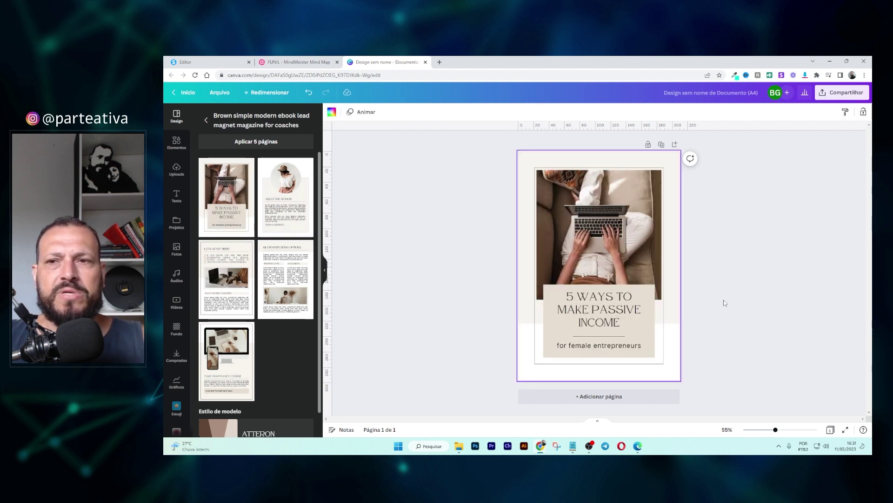
left_click(724, 296)
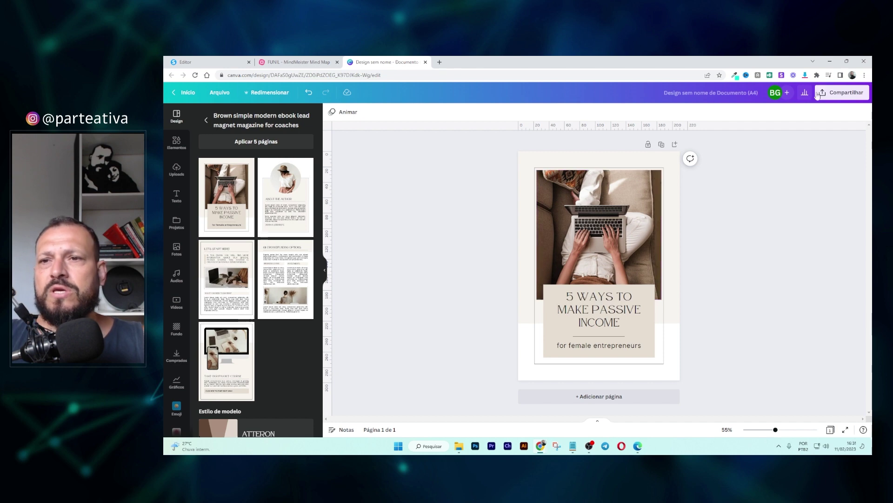
Download the design as "PDF padrão" and save it as Design sem nome.pdf in Meu Backup (E:).
left_click(838, 93)
left_click(754, 272)
left_click(754, 146)
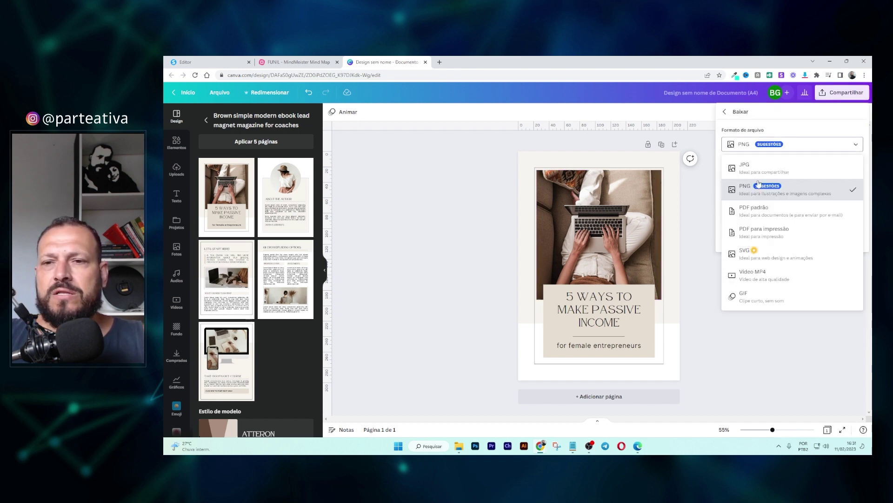
left_click(762, 214)
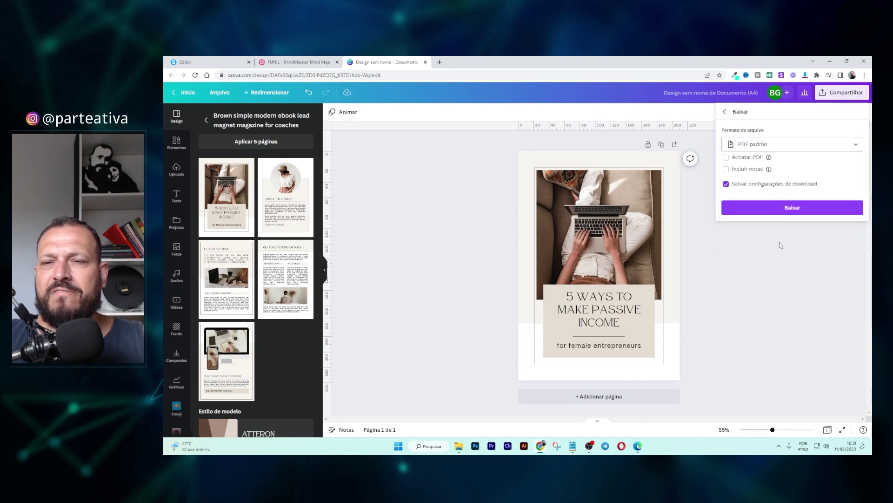
left_click(765, 214)
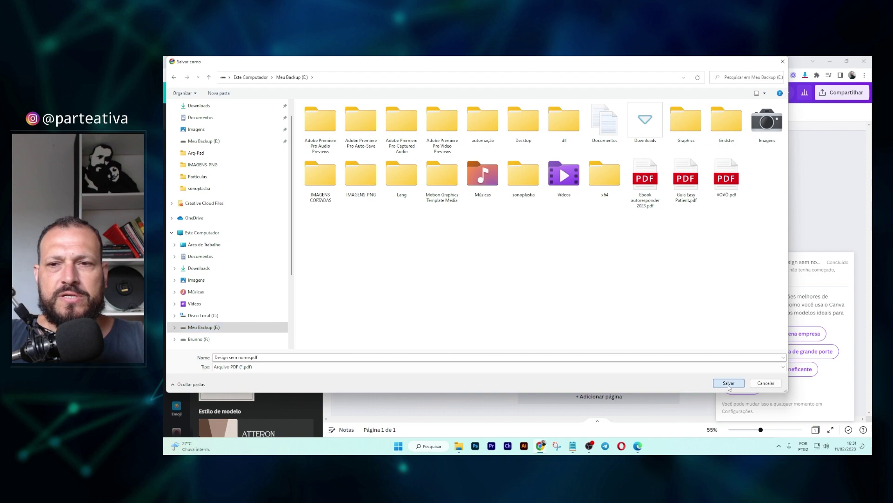
left_click(725, 380)
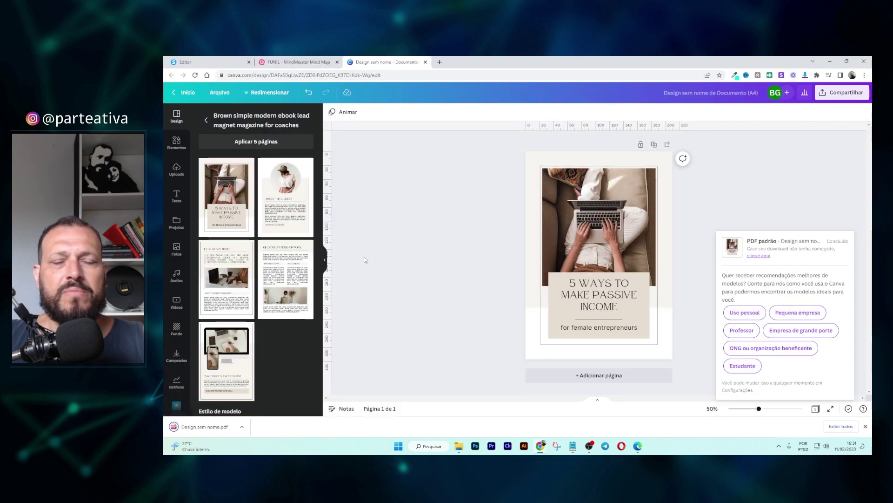
left_click(865, 427)
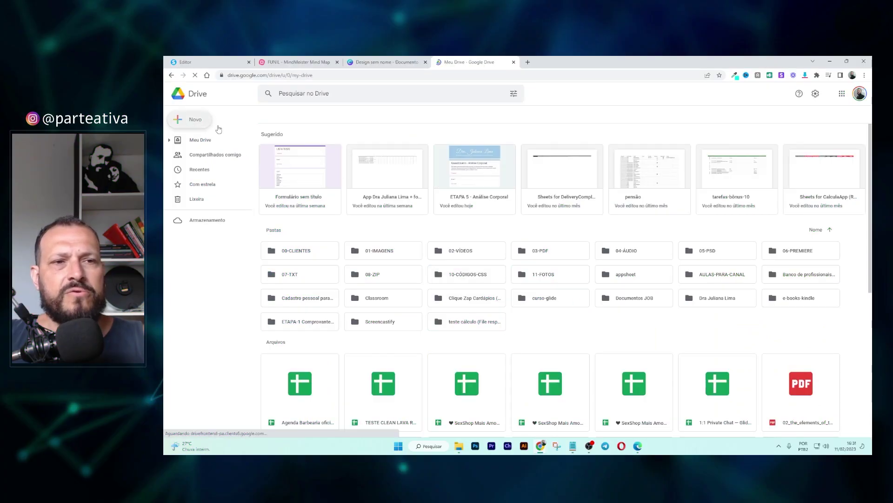
Upload Design sem nome.pdf from Meu Backup (E:) to Google Drive.
left_click(185, 123)
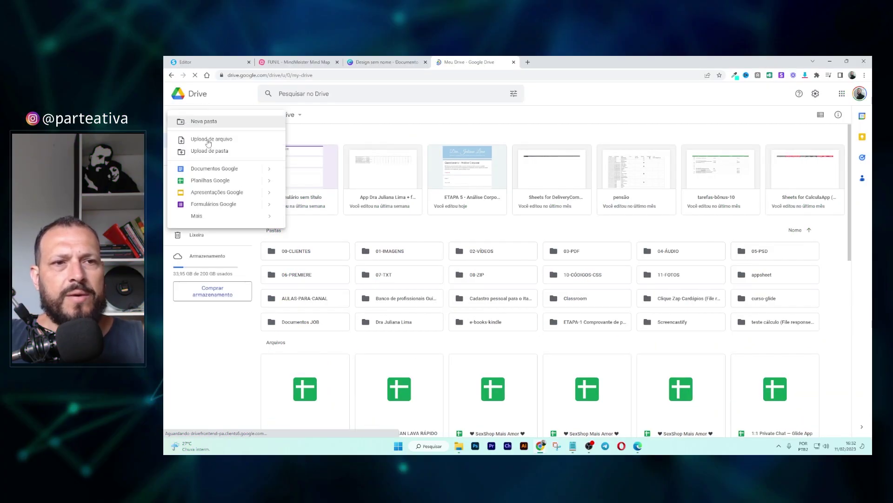
left_click(210, 140)
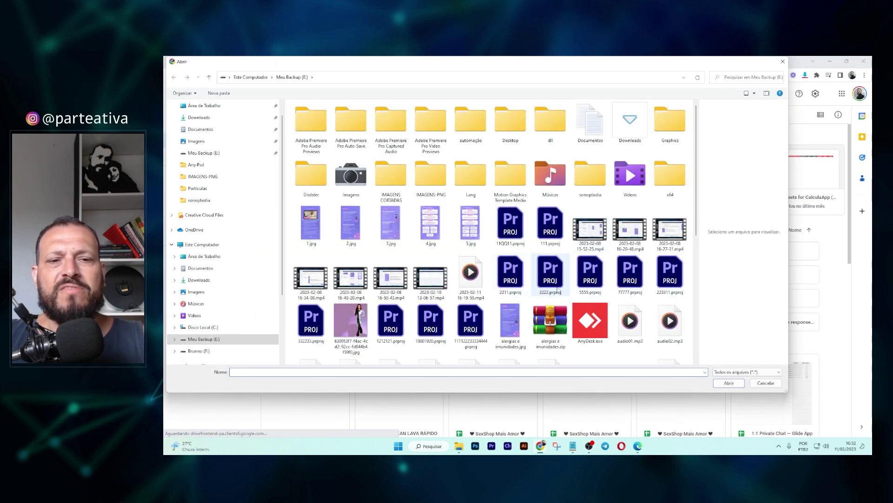
scroll(552, 303, "down", 5)
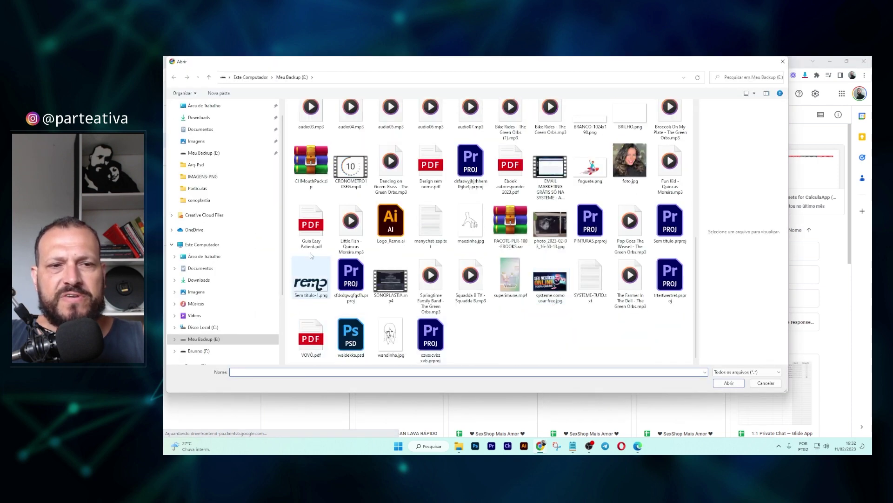
left_click(425, 175)
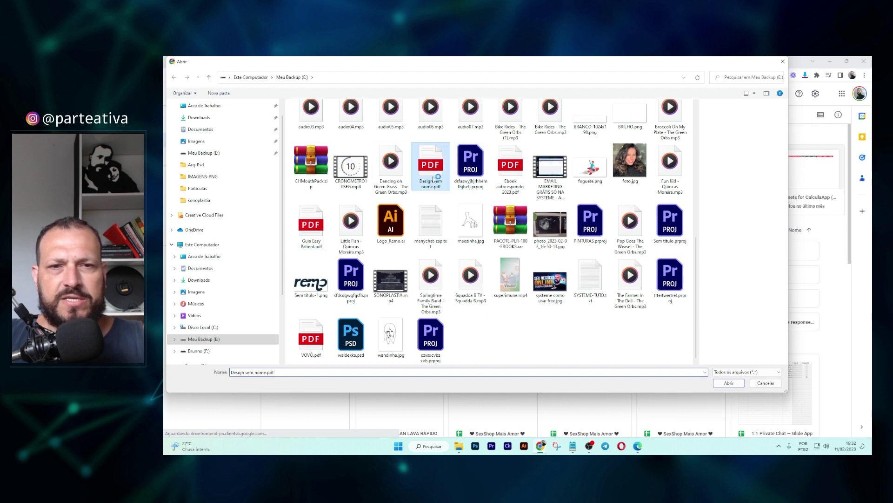
left_click(728, 383)
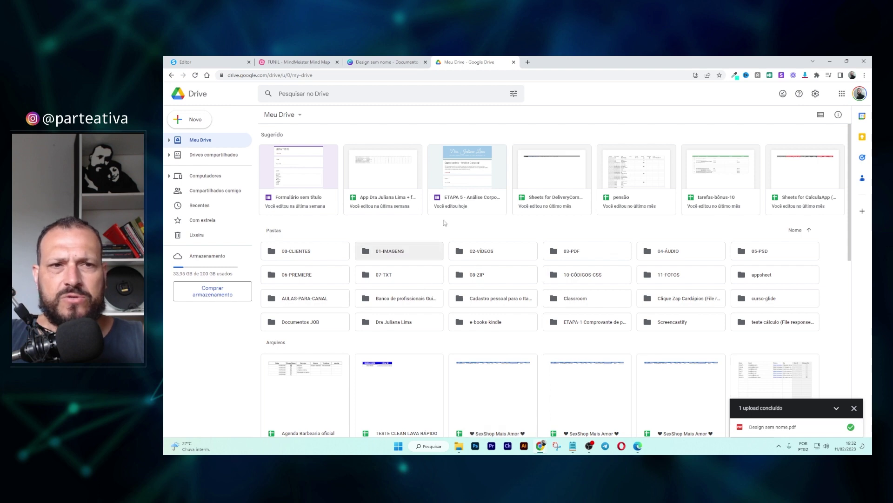
Share the uploaded PDF with "Qualquer pessoa com o link" and copy its sharing link.
left_click(773, 427)
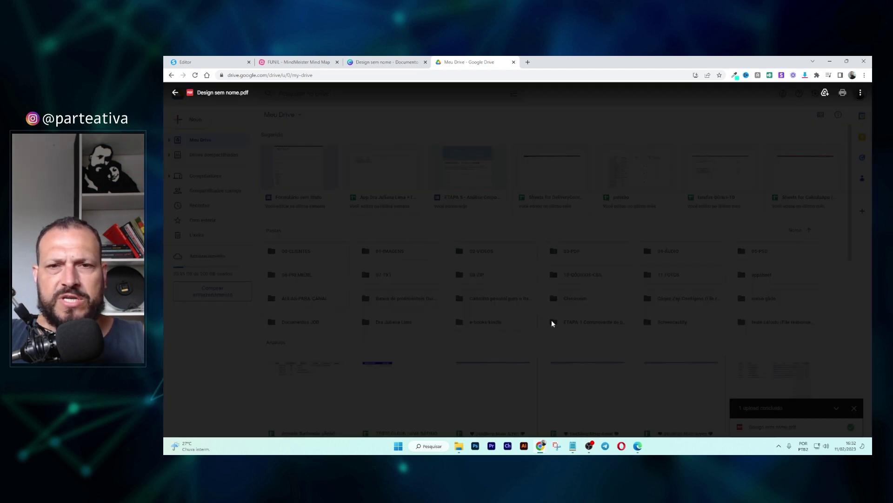
left_click(861, 93)
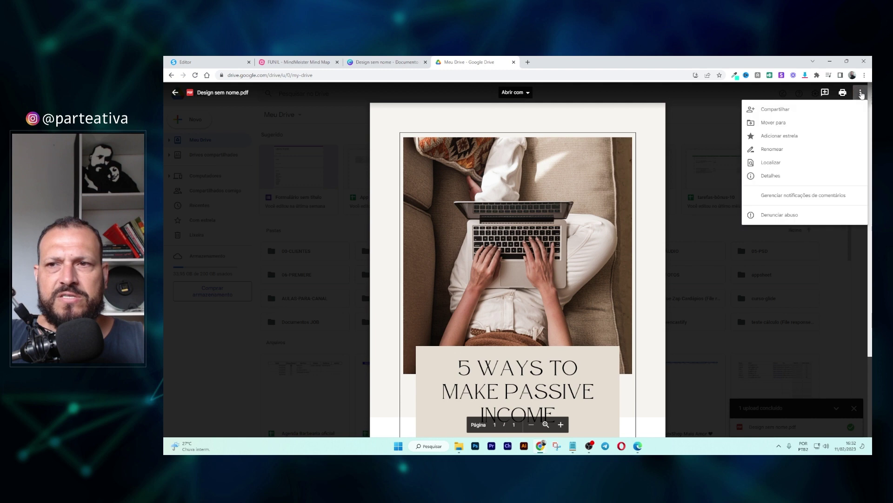
left_click(786, 112)
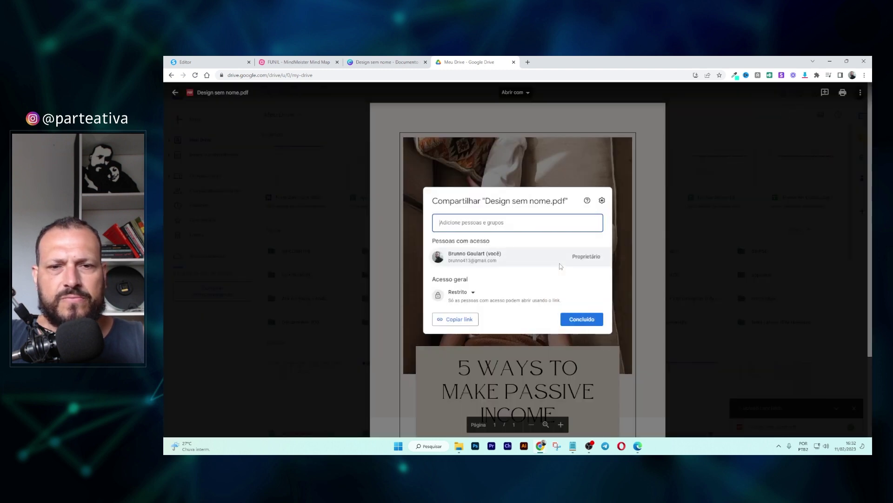
left_click(472, 294)
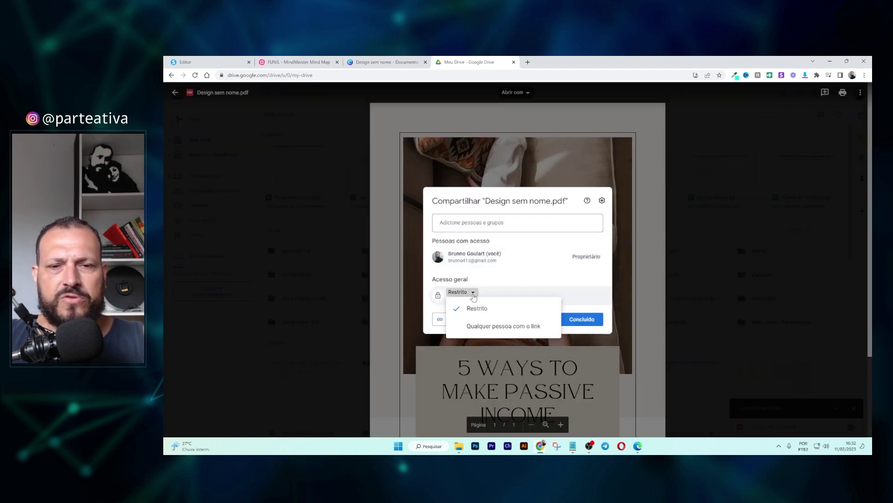
left_click(489, 335)
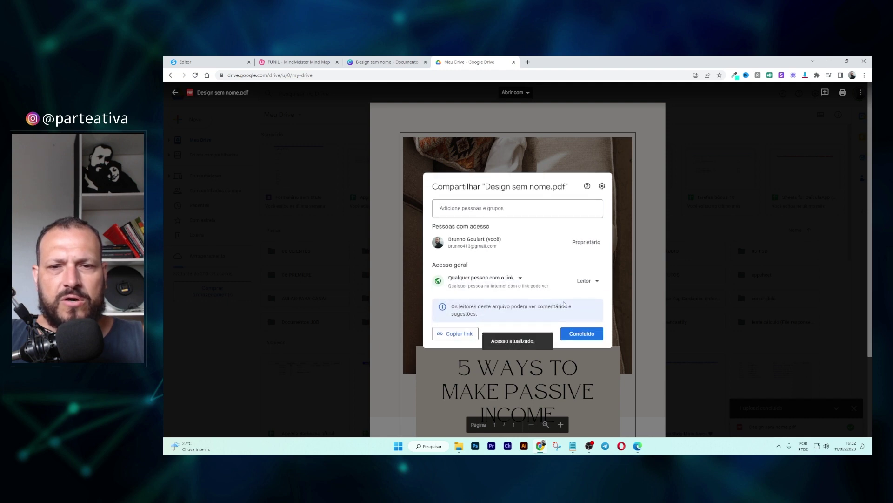
left_click(459, 334)
left_click(581, 333)
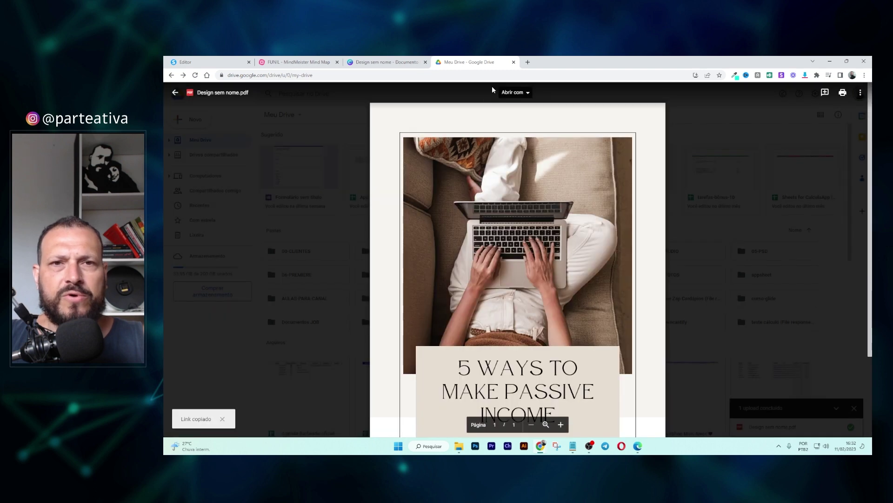
Return to the systeme.io editor, paste the Drive link as the button's redirect URL, and save and exit the page.
left_click(514, 62)
left_click(425, 62)
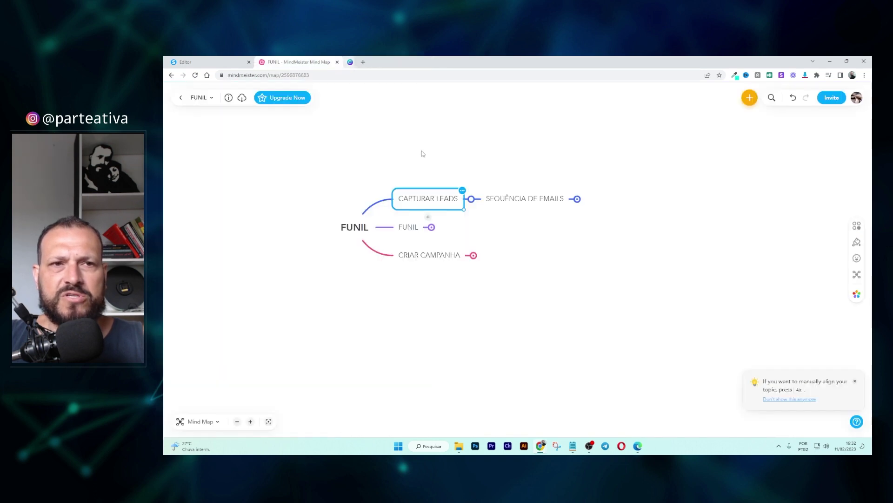
left_click(205, 62)
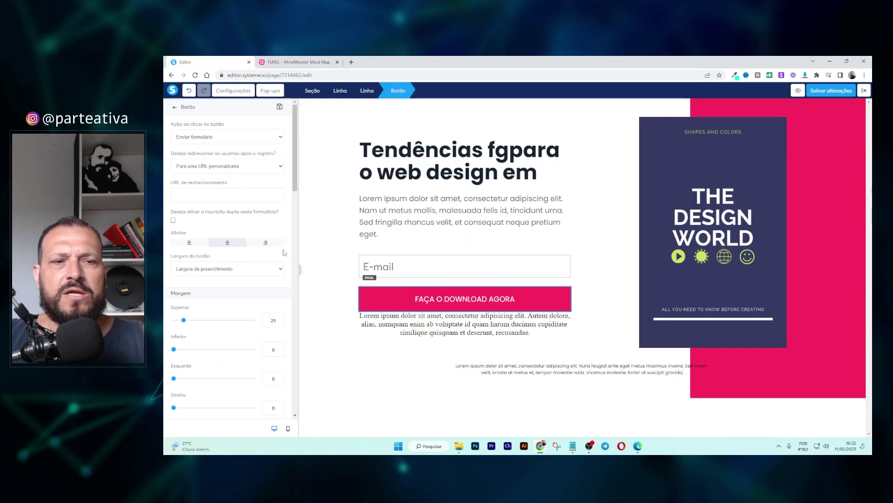
right_click(201, 195)
left_click(240, 254)
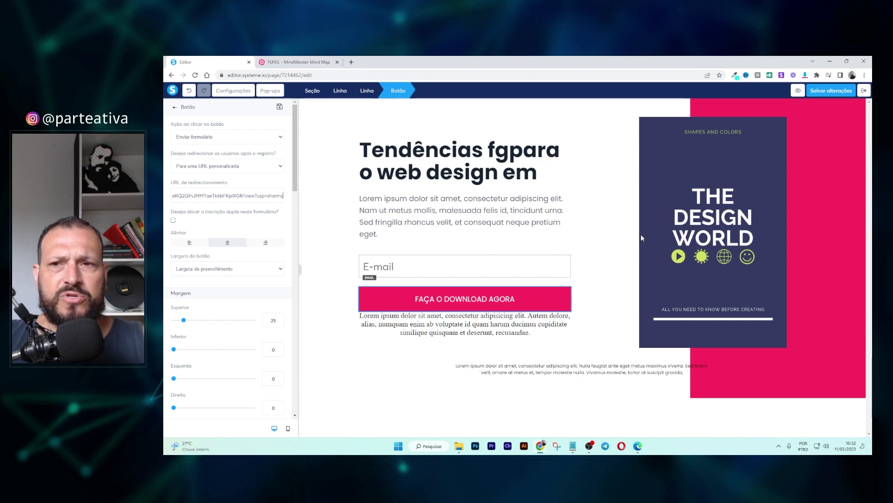
left_click(833, 91)
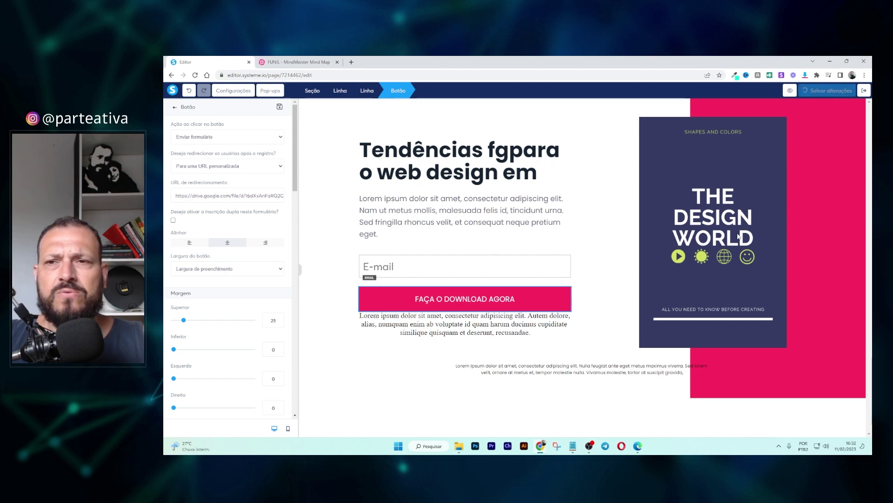
left_click(864, 91)
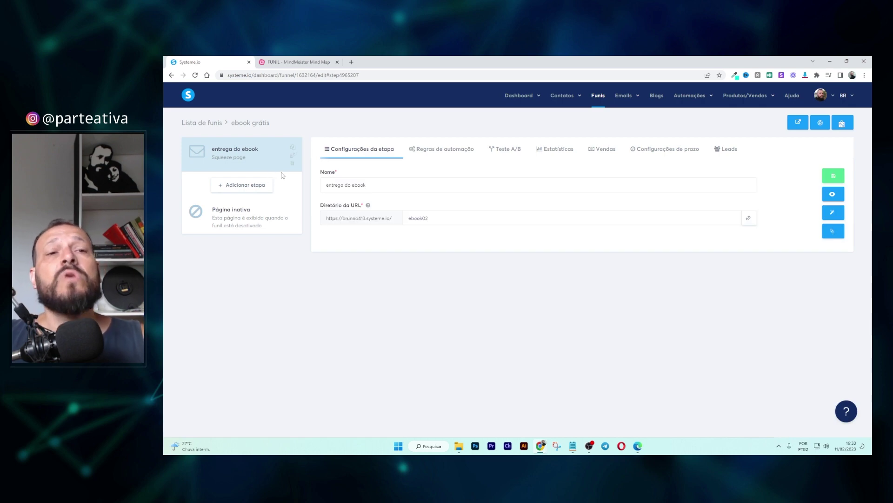
Add an automation rule triggered by "Inscrito na etapa do funil de formulário" to the funnel step, save it, and open the account's automation rules list.
left_click(439, 153)
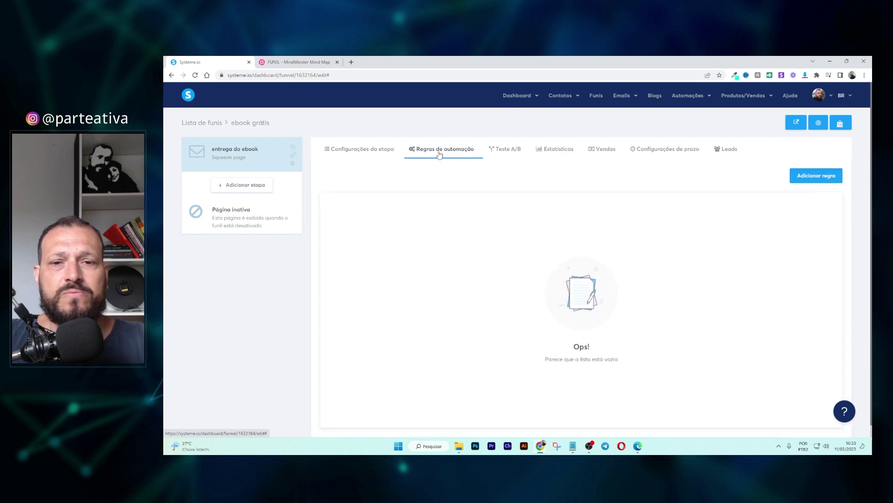
left_click(812, 177)
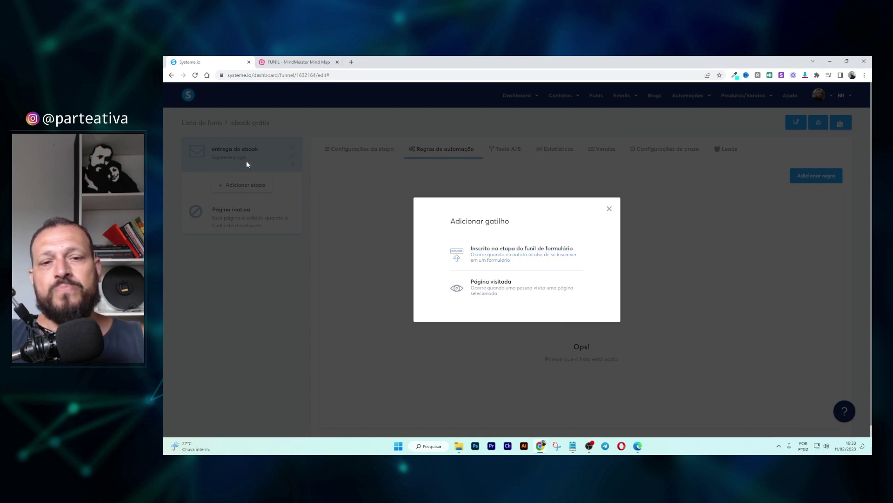
left_click(493, 259)
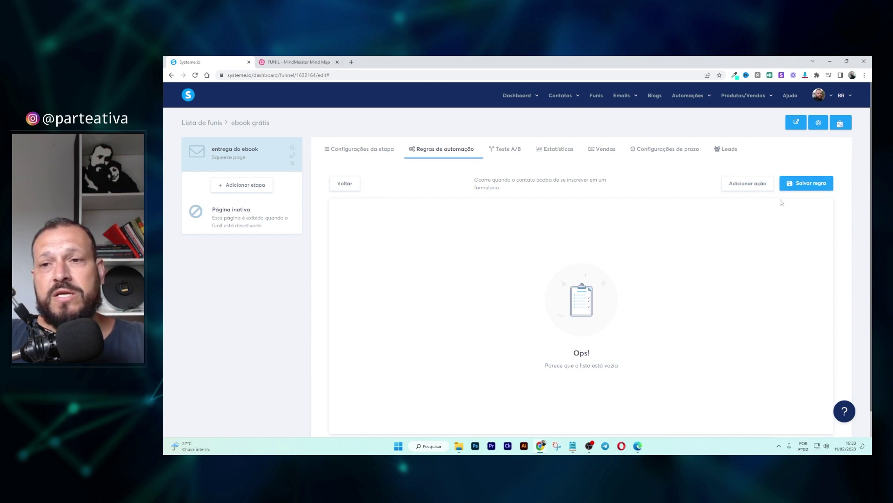
left_click(805, 186)
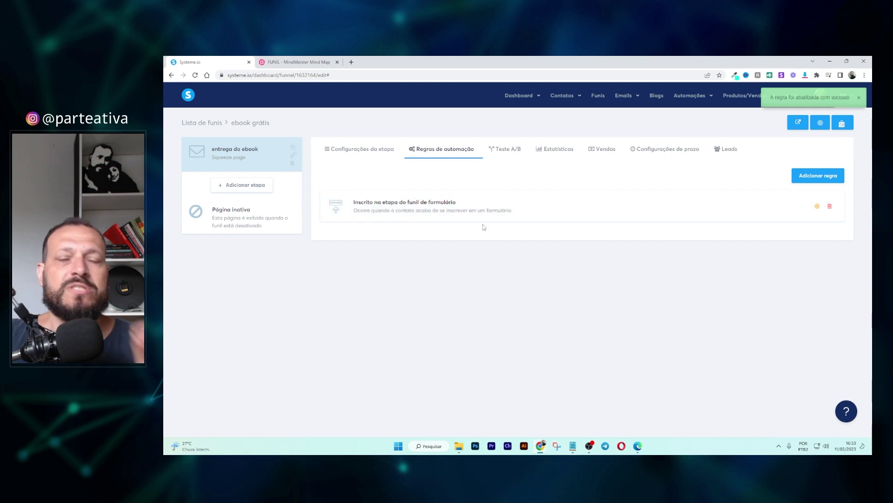
left_click(690, 97)
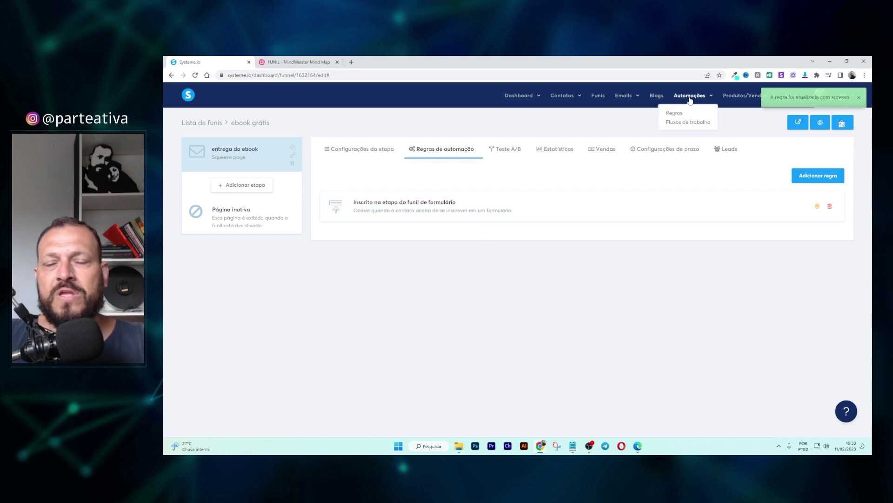
left_click(675, 116)
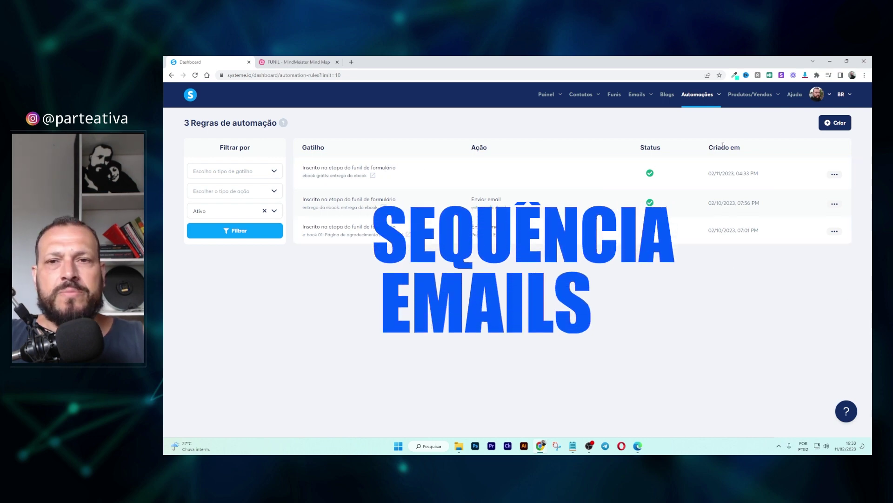
Create an email campaign named "campanha ebook 01", use the same text as its description, and save it.
mouse_move(638, 96)
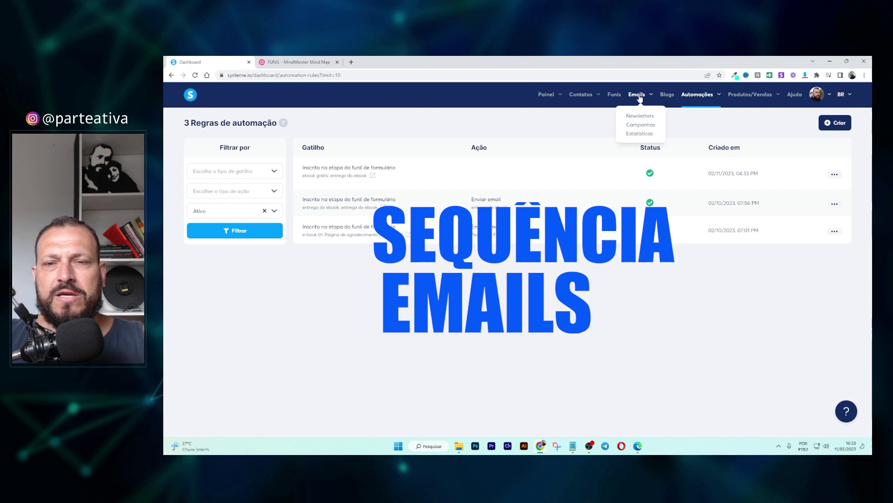
left_click(642, 125)
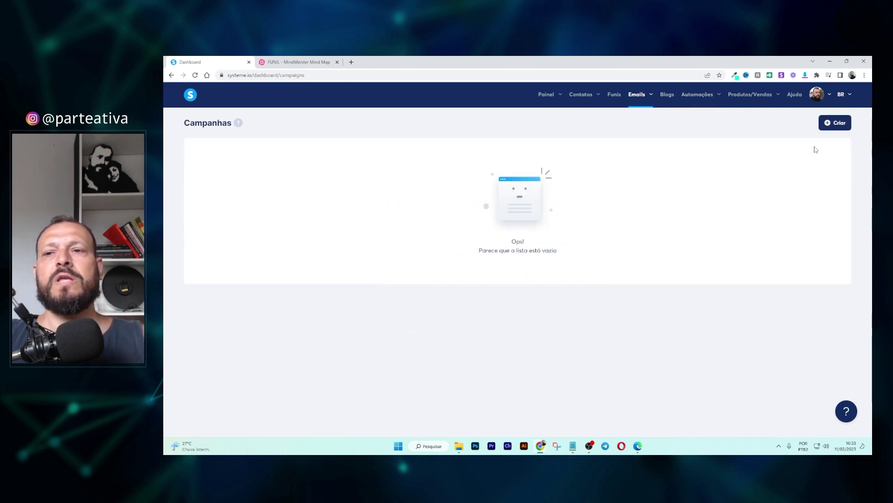
left_click(833, 124)
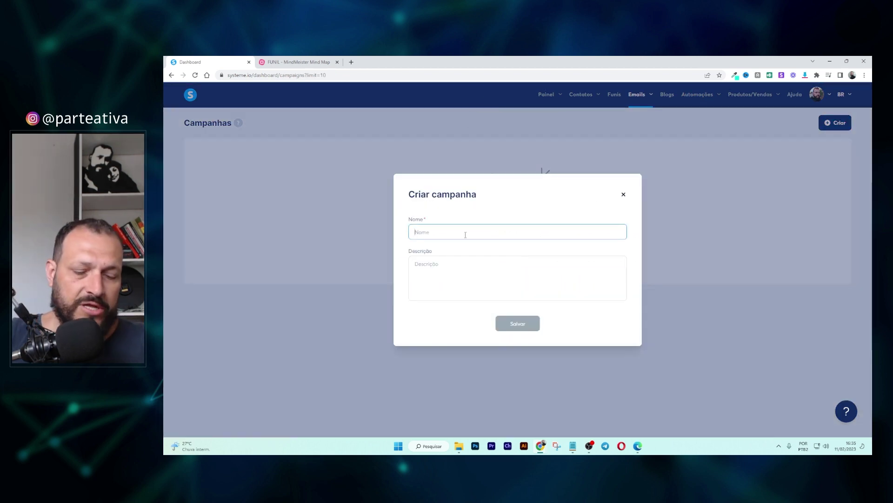
type("canh")
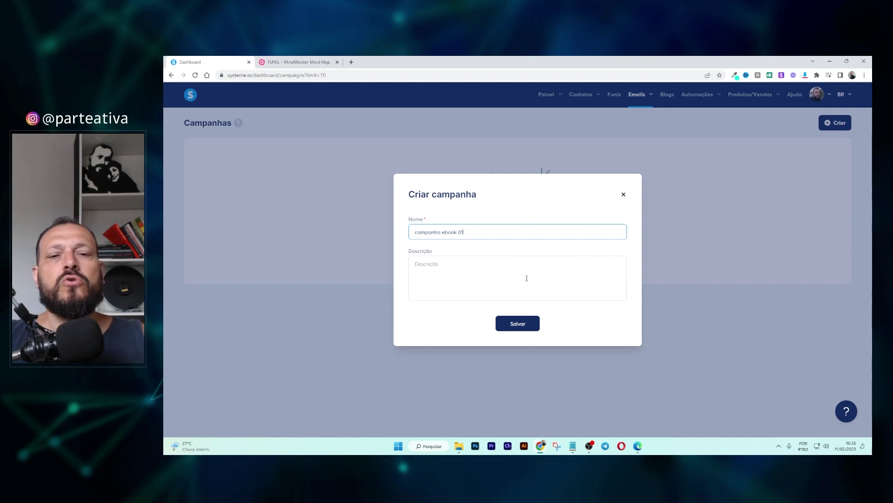
left_click(496, 270)
left_click_drag(489, 236, 406, 240)
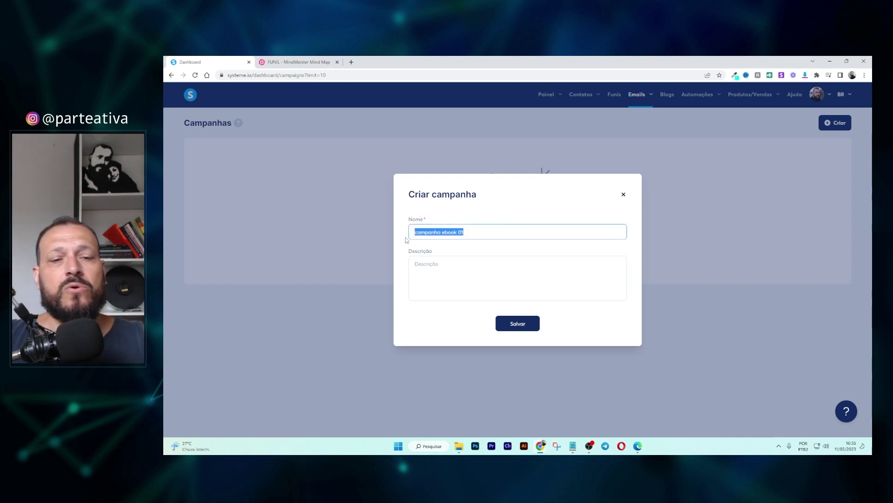
key("ctrl+c")
left_click(448, 272)
key("ctrl+v")
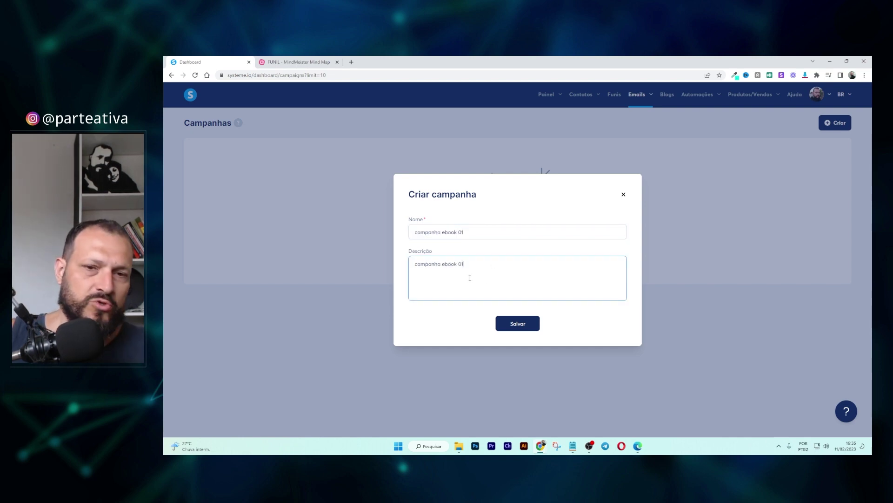
left_click(511, 324)
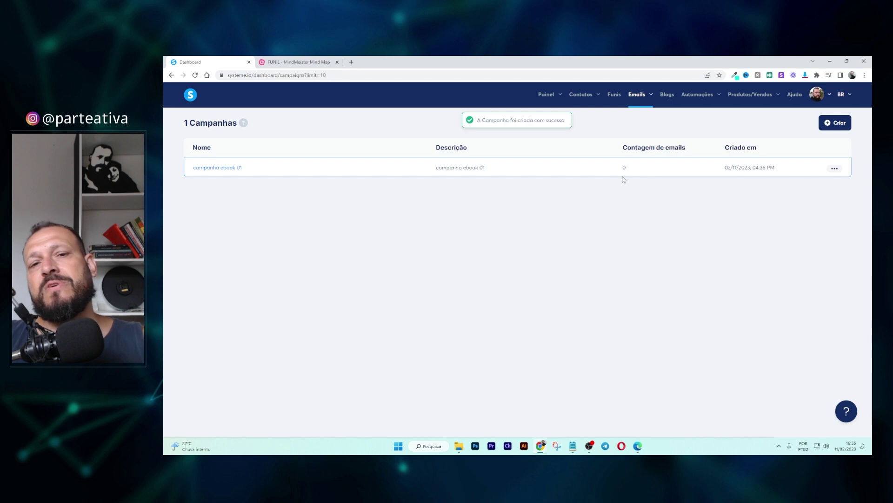
Add an email with the subject "Obrigado!" to the campanha ebook 01 campaign, using the classic editor.
left_click(224, 169)
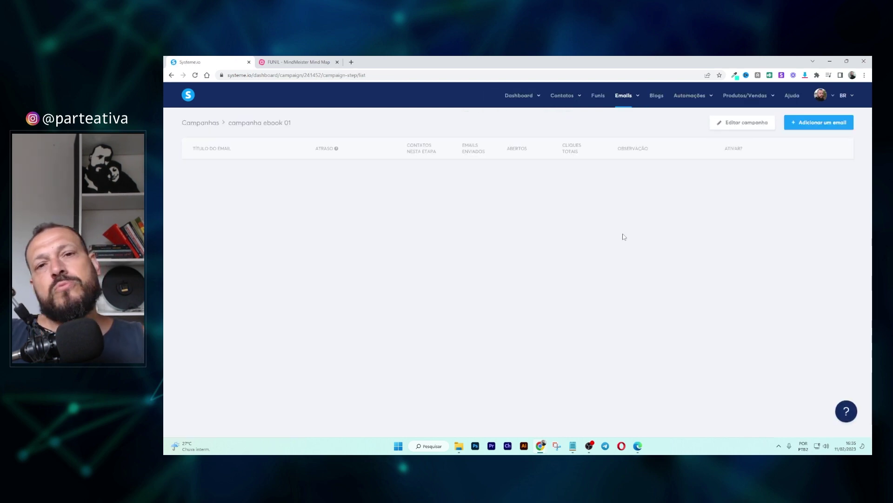
left_click(815, 127)
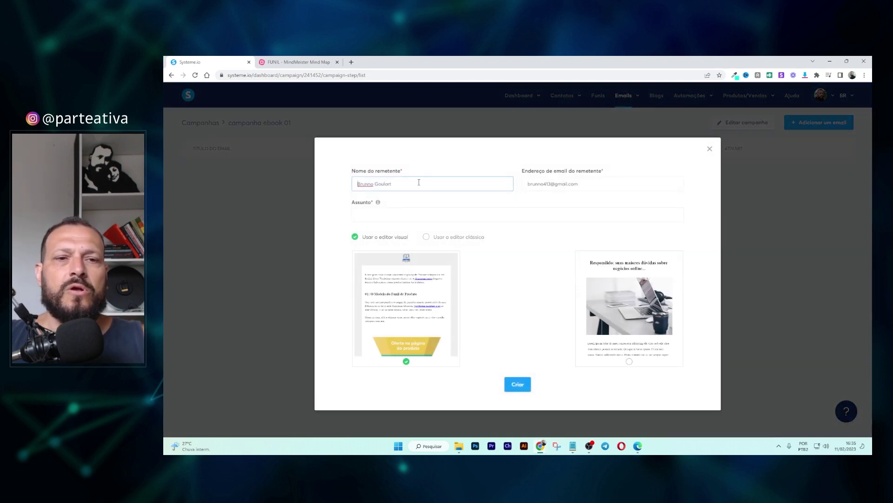
left_click(392, 216)
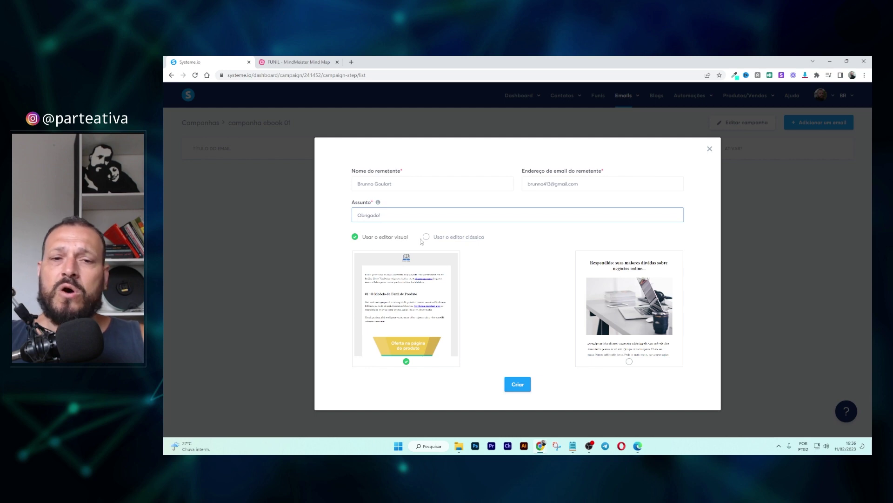
left_click(427, 237)
left_click(516, 256)
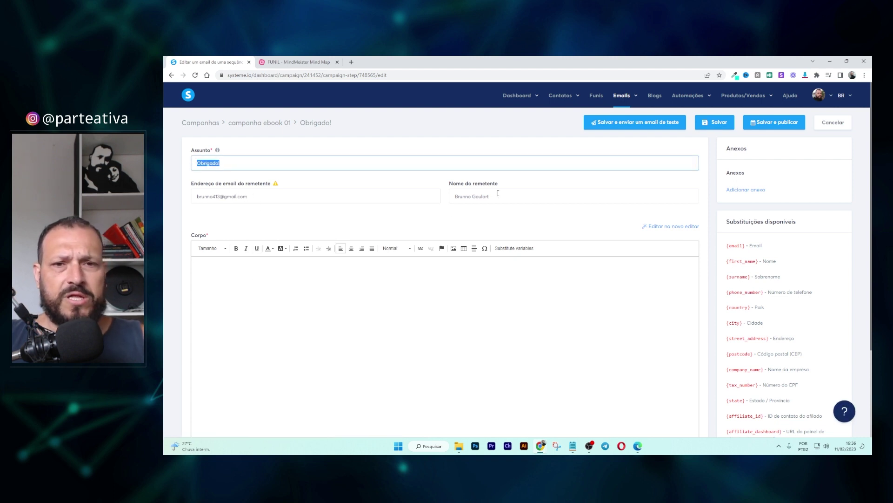
Write the body "Olá, gostaria de agradecer e enviar o ebook por aqui, caso não tenha conseguido baixar." with "BAIXE AQUI!" on a separate line below.
left_click(300, 286)
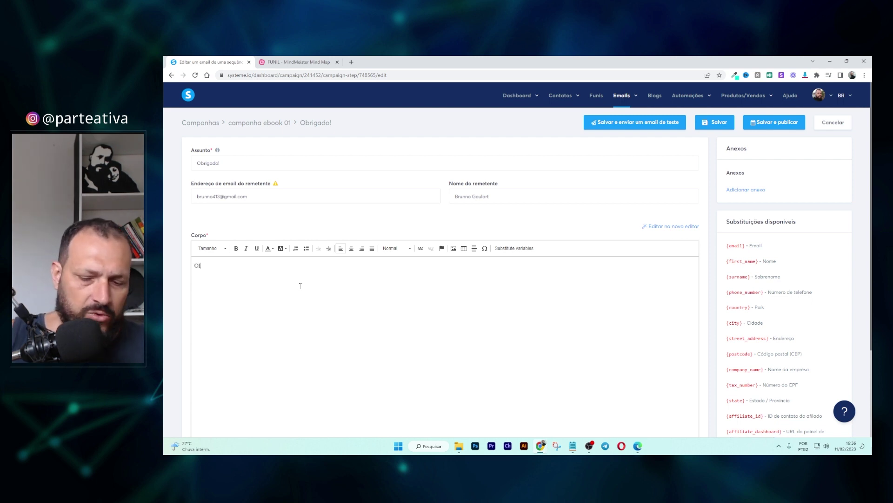
key("ctrl+v")
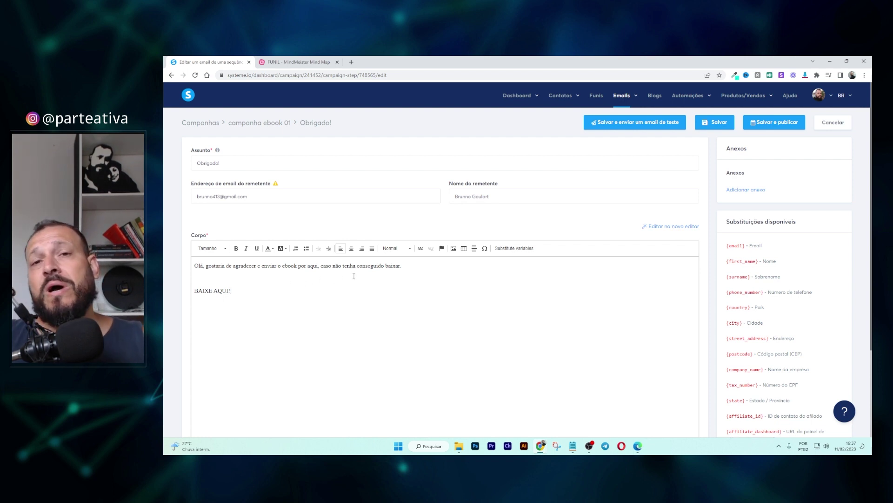
Turn the "BAIXE AQUI!" text in the email body into a hyperlink with # as its URL.
left_click_drag(232, 290, 192, 292)
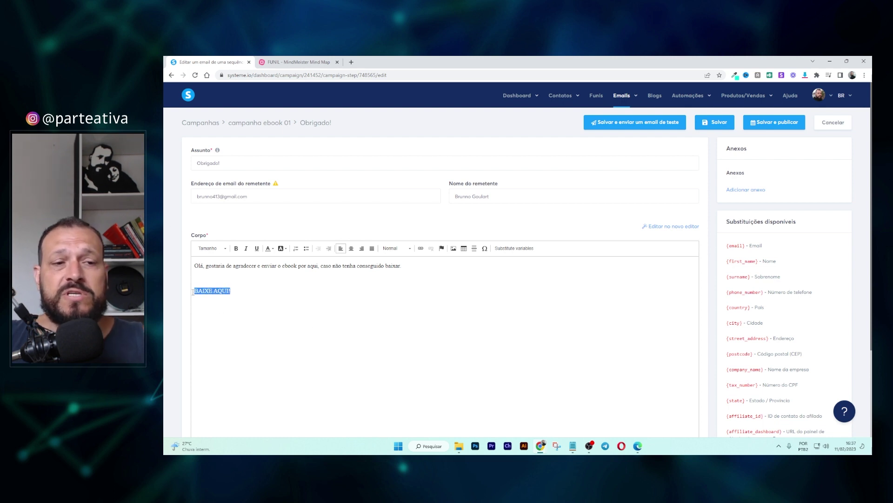
left_click(420, 248)
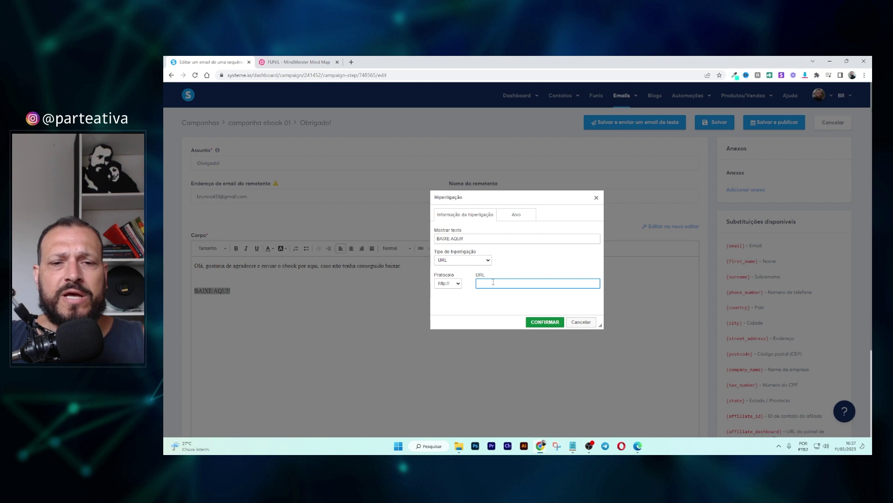
key("ctrl+a")
key("BackSpace")
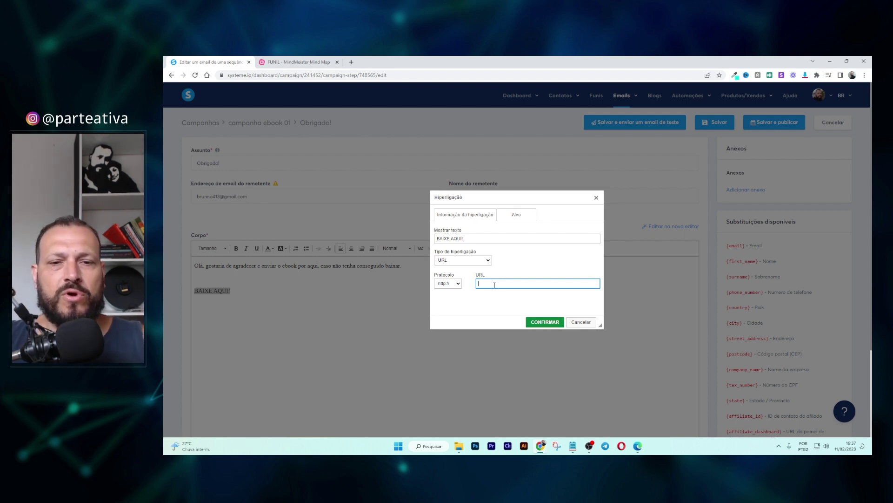
type("#")
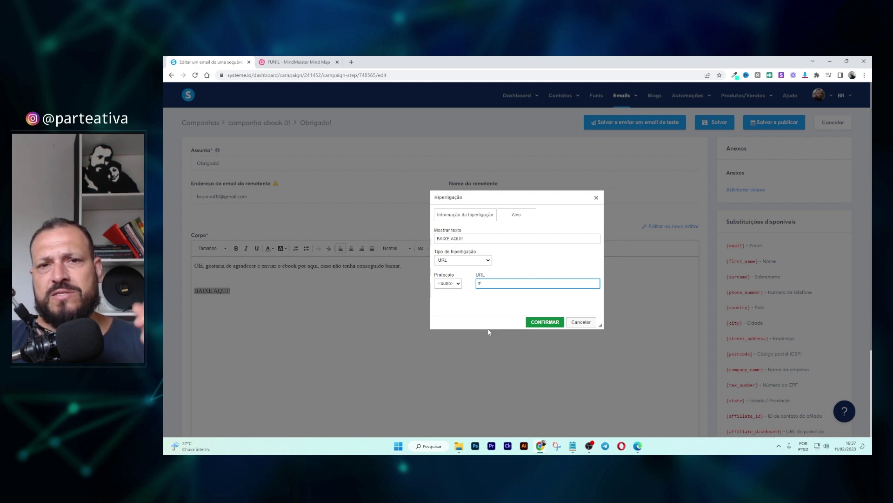
left_click(542, 322)
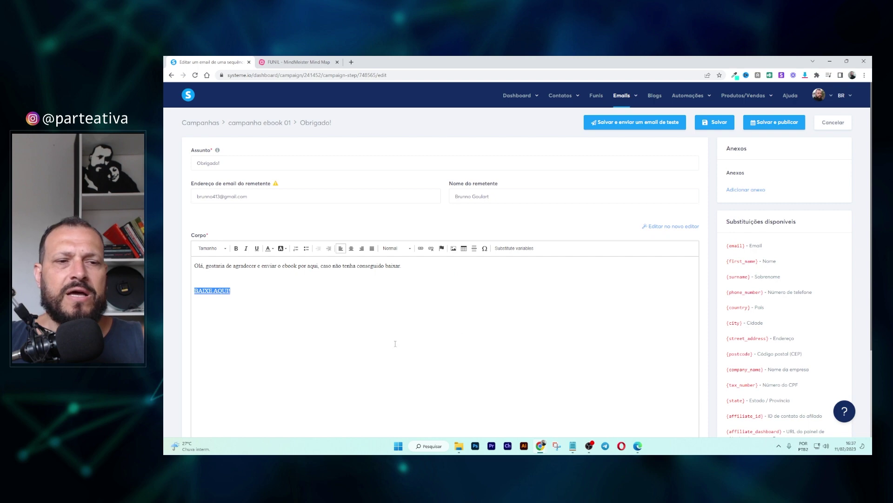
left_click(216, 300)
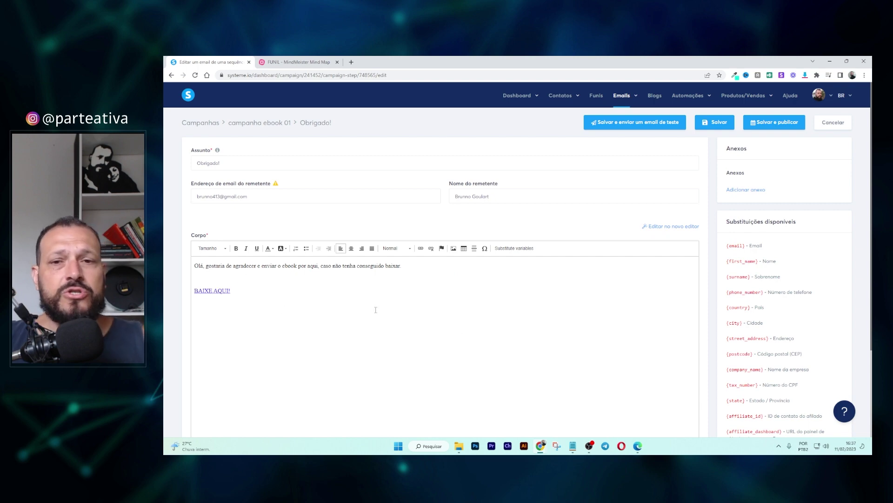
Save and publish the Obrigado! email with a sending delay of 4 minutes (Minutos).
scroll(436, 328, "down", 3)
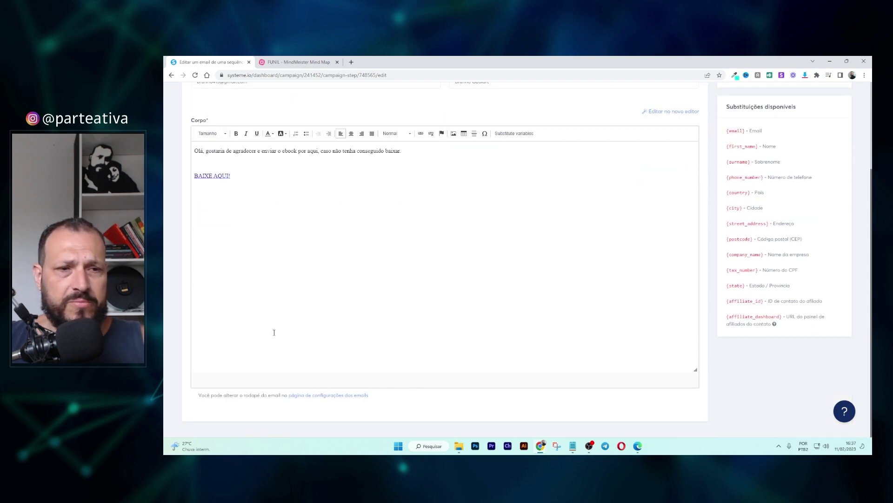
scroll(434, 309, "up", 3)
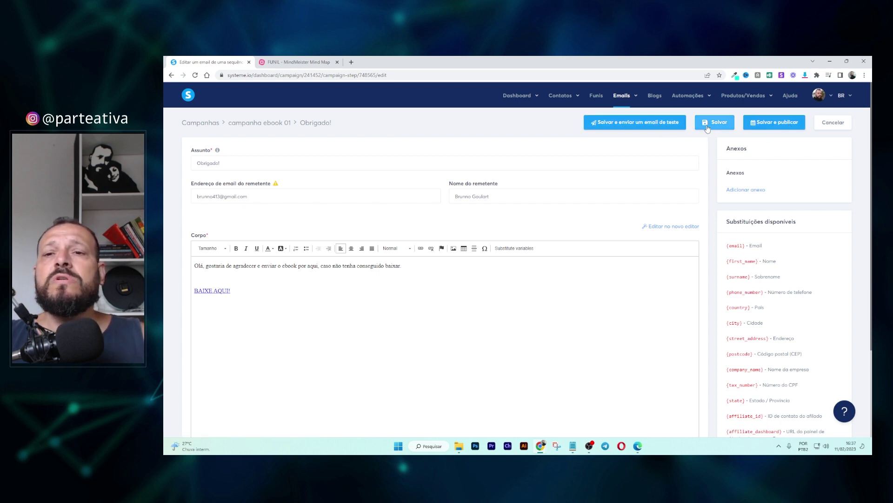
left_click(770, 128)
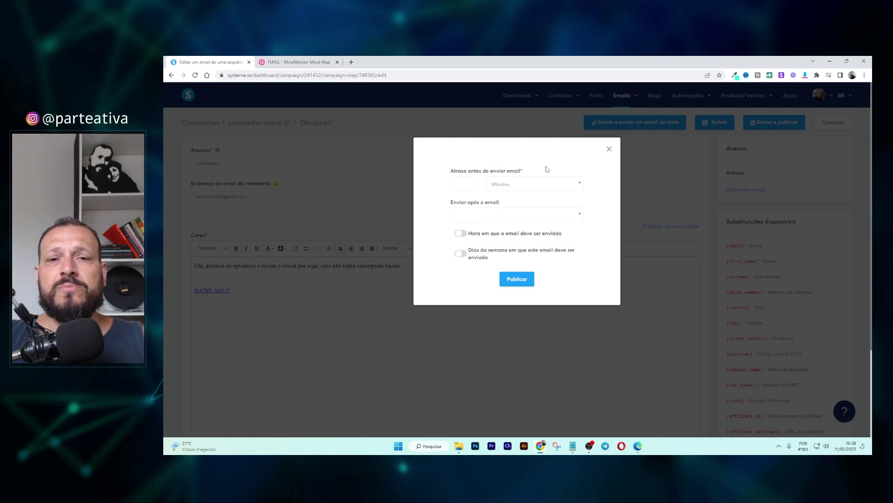
left_click(459, 184)
type("4")
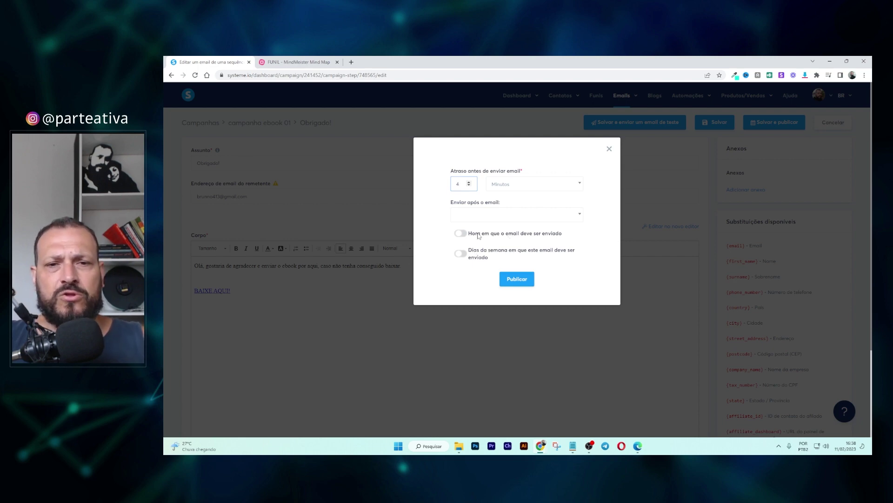
left_click(515, 185)
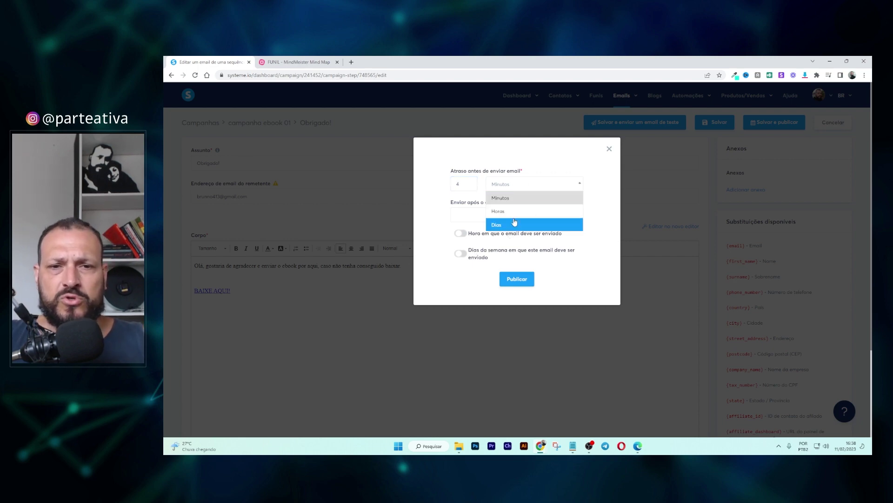
left_click(525, 184)
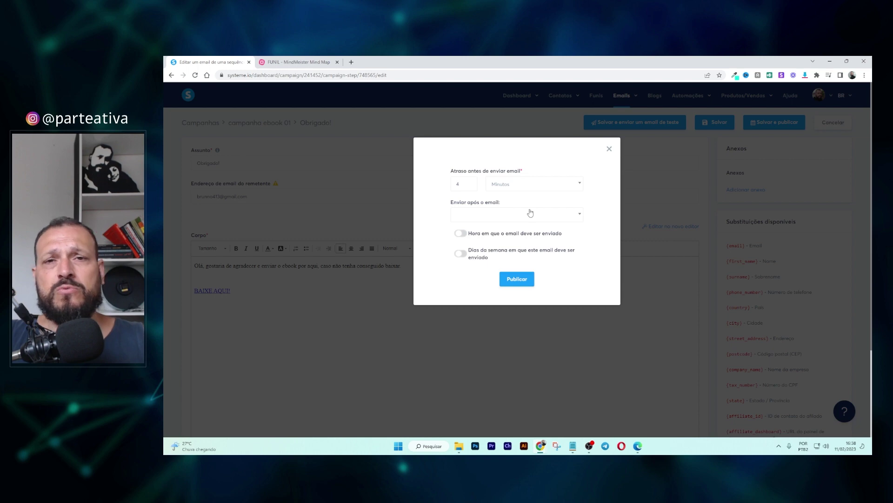
left_click(523, 281)
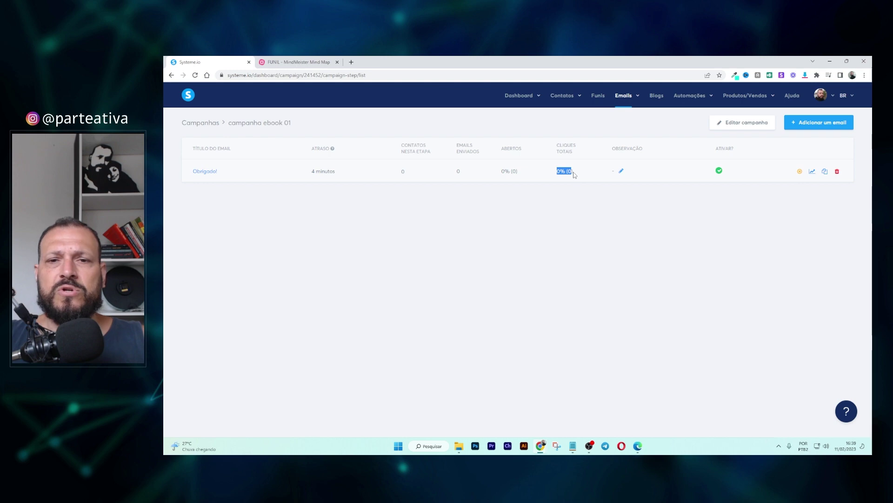
Open the Obrigado! email's observation editor, dismiss it without entering a note, and switch to the FUNIL mind map in MindMeister.
left_click(622, 172)
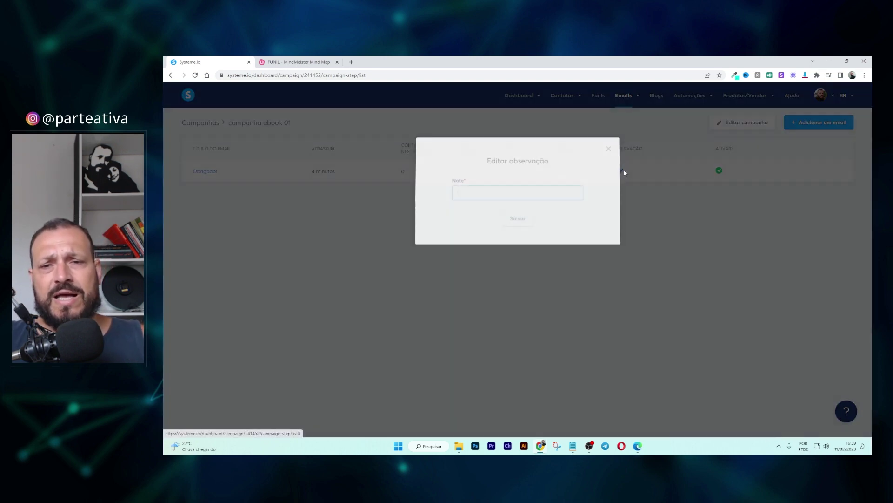
left_click(610, 150)
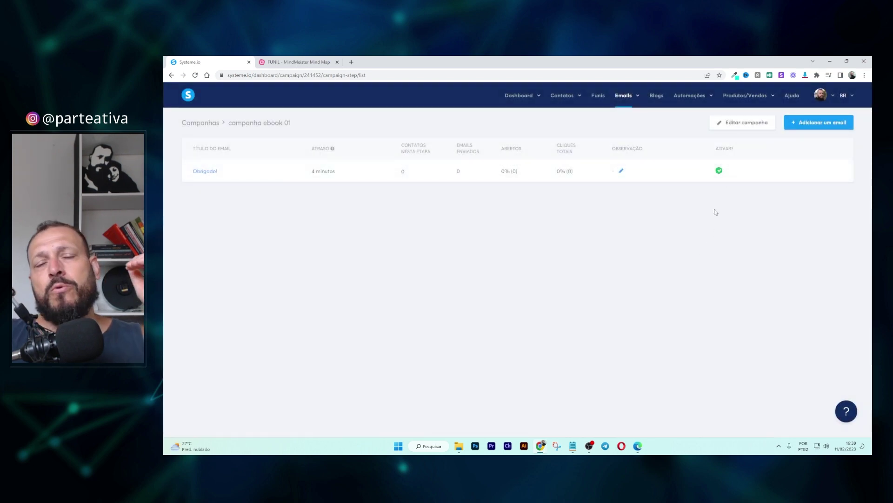
left_click(311, 60)
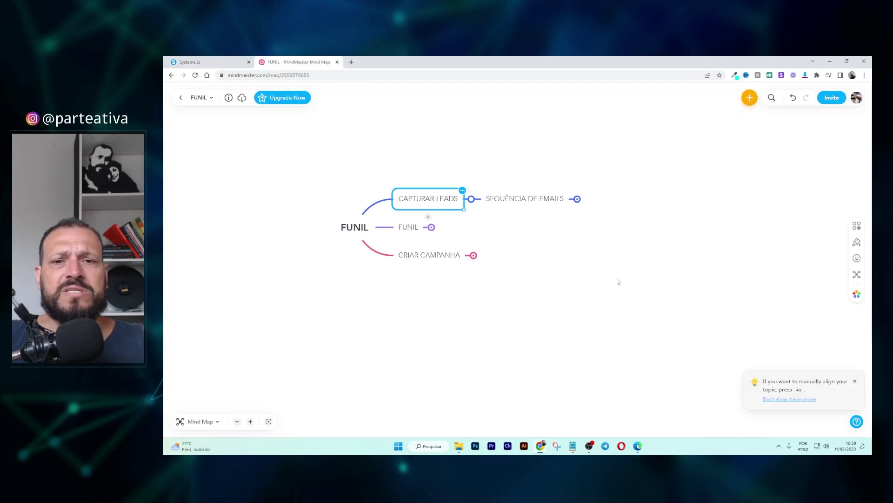
Expand the SEQUÊNCIA DE EMAILS topic in the mind map to view its planned emails, and return to systeme.io.
left_click(578, 199)
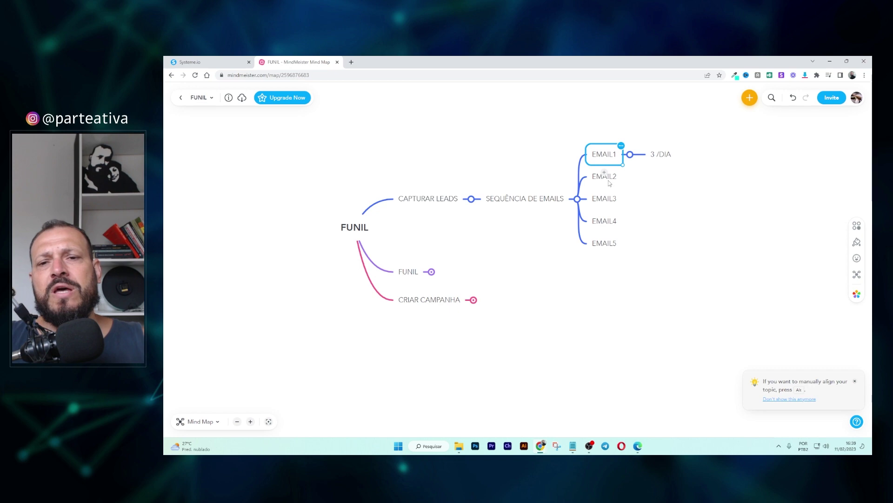
left_click(209, 62)
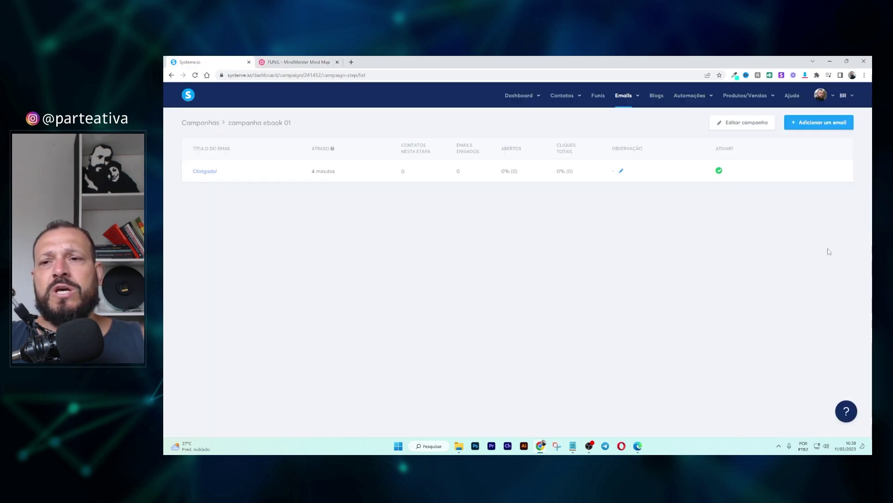
Create a campaign email with the subject PDF 01 using the classic editor (Usar o editor clássico).
left_click(810, 123)
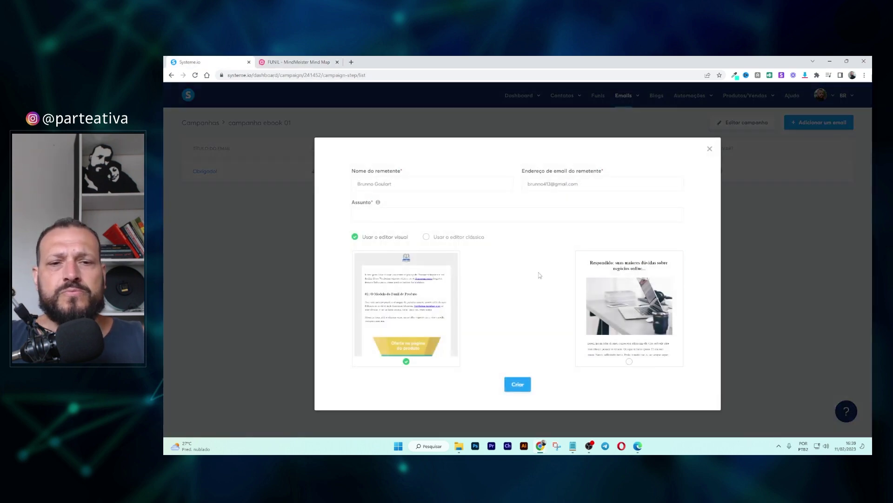
left_click(442, 238)
left_click(518, 257)
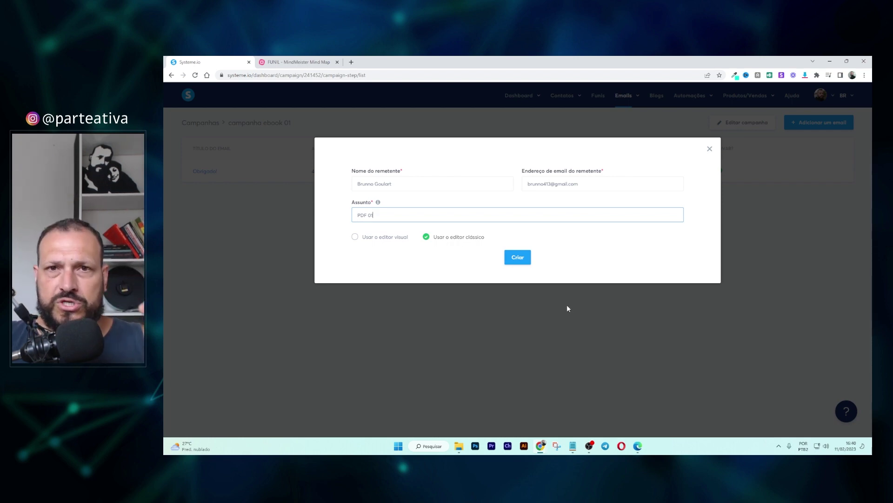
left_click(518, 257)
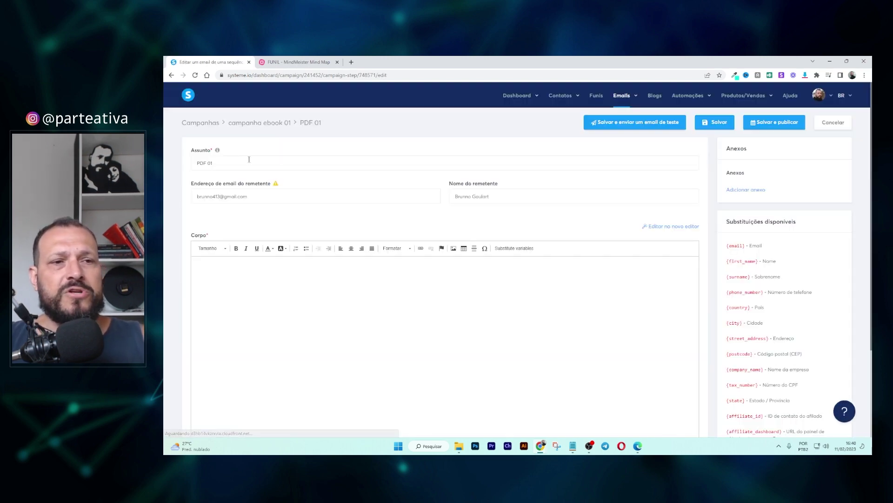
Write the body "Opa!!! Acho que vc vai gostar desse pdf..." with "baixar pdf" on a separate line below.
type("OPa!!! Acho que vc vai gostar desse pdf...  baixar pdf")
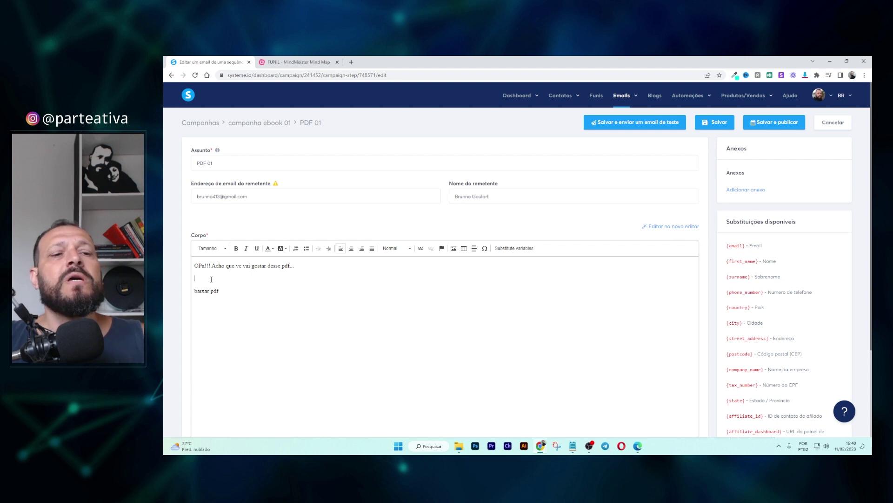
left_click(203, 268)
key("BackSpace")
type("p")
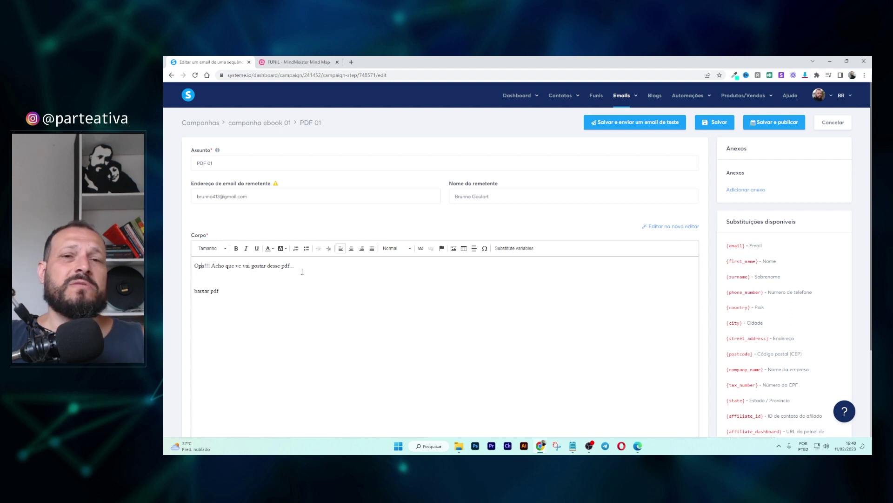
left_click_drag(298, 267, 218, 268)
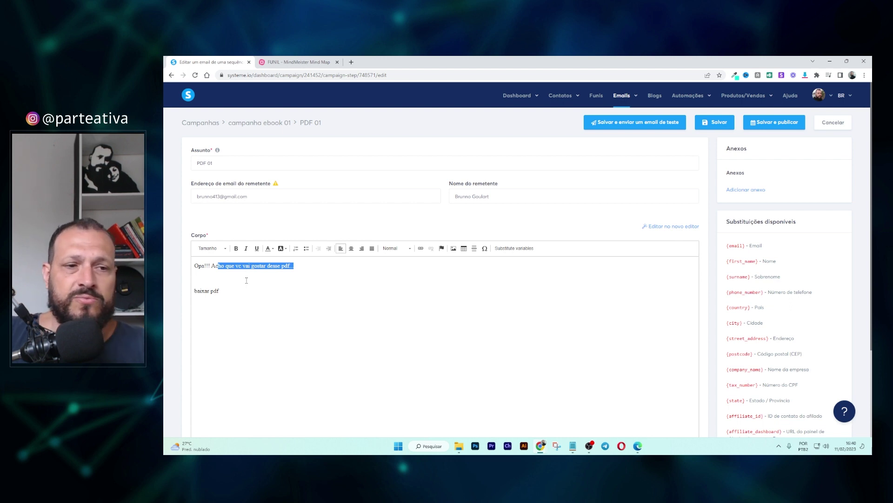
left_click(279, 276)
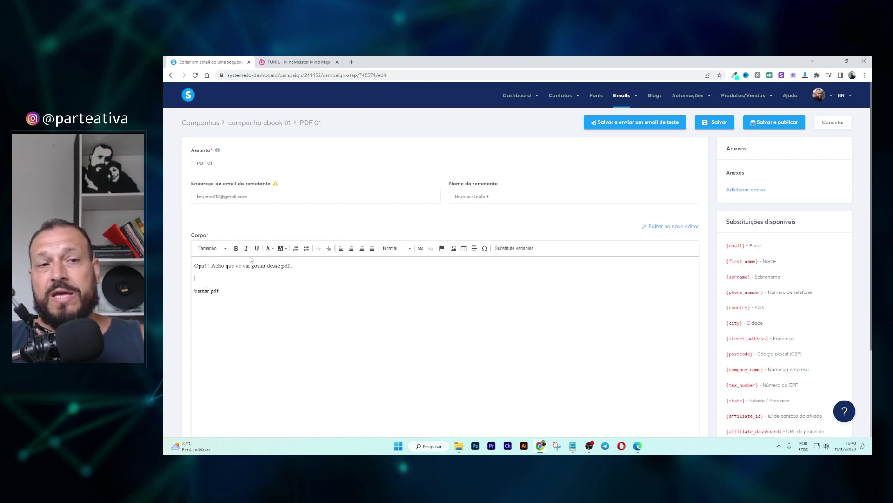
Start publishing the PDF 01 email with a delay of 1 day (Dias) after the Obrigado! email.
left_click(772, 124)
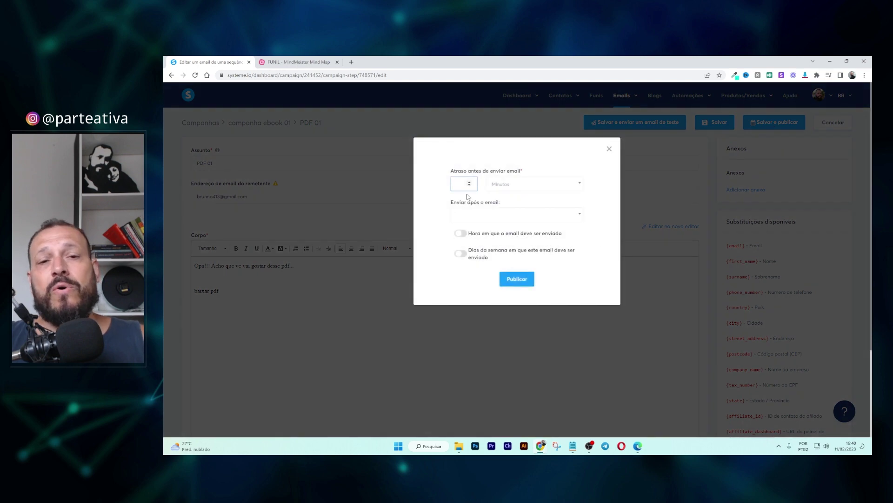
left_click(461, 185)
type("1")
key("BackSpace")
left_click(468, 182)
left_click(508, 184)
left_click(520, 225)
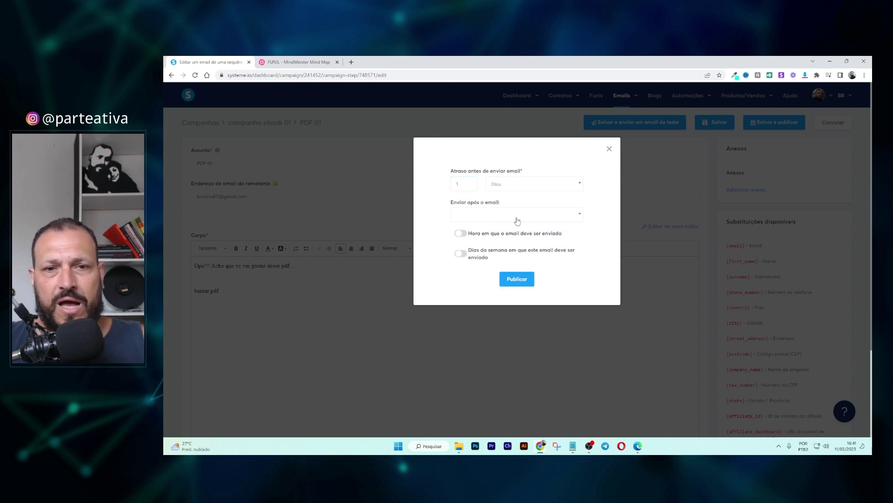
left_click(485, 215)
left_click(483, 235)
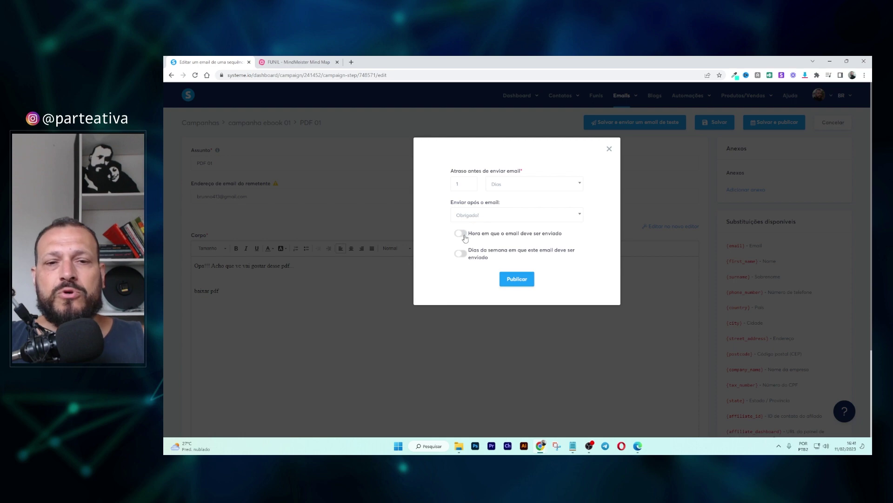
Try a fixed sending time of 13:00 and the weekday restriction for the email, turning each option off again.
left_click(462, 233)
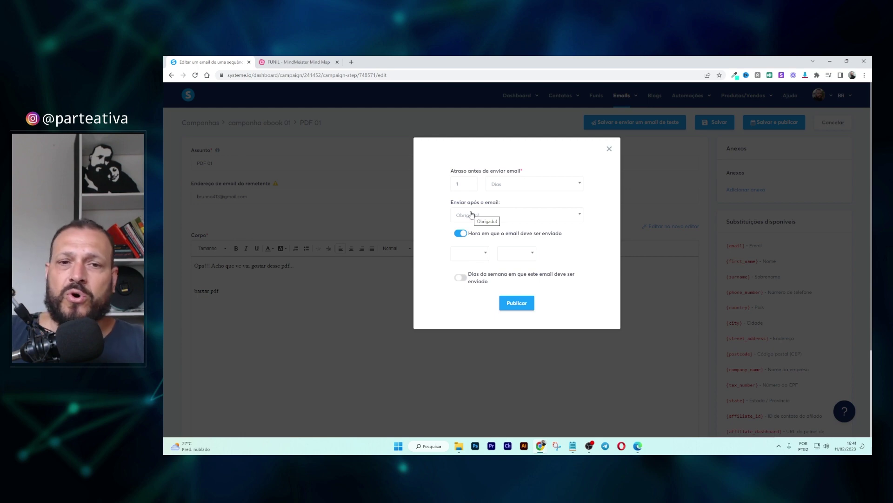
left_click(480, 252)
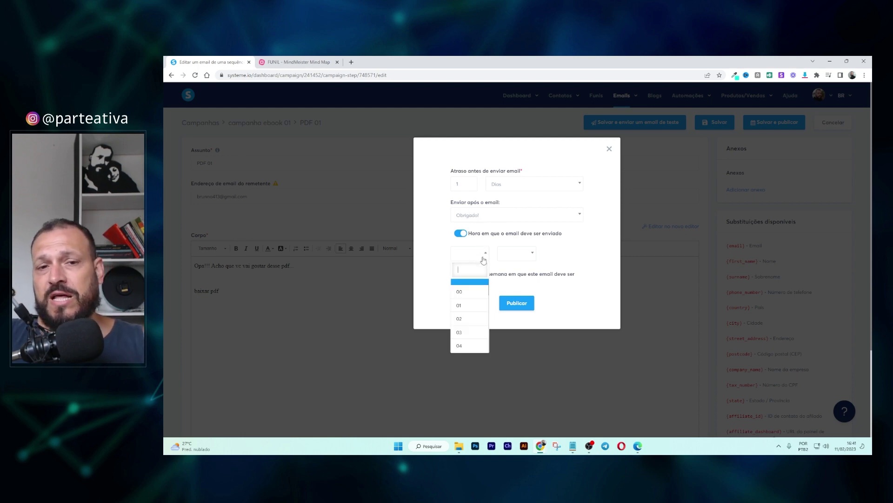
scroll(474, 328, "down", 3)
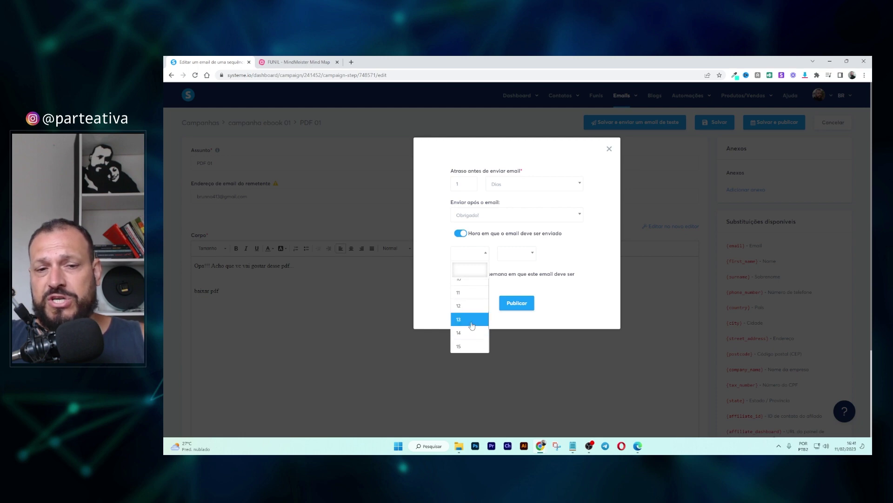
left_click(472, 321)
left_click(516, 253)
left_click(519, 295)
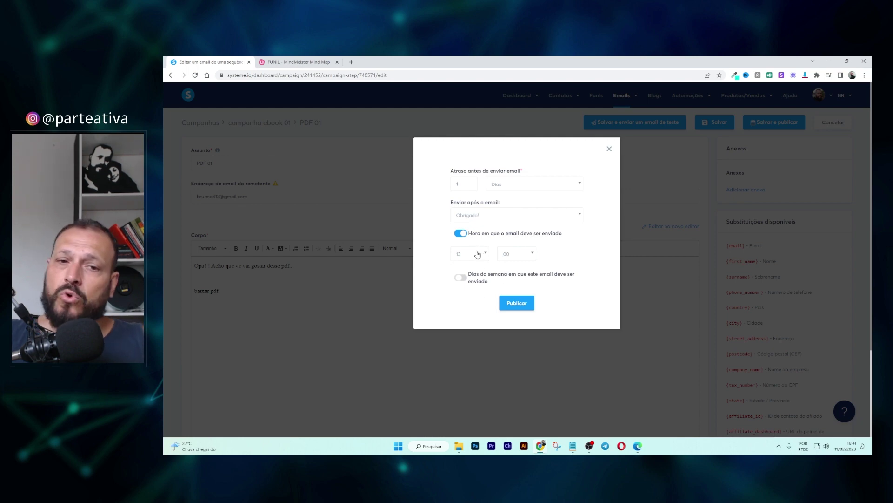
left_click(461, 233)
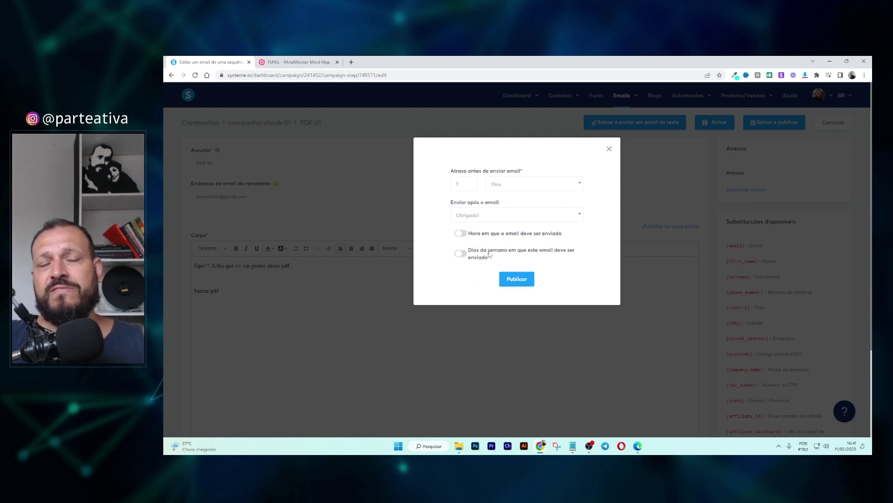
left_click(460, 254)
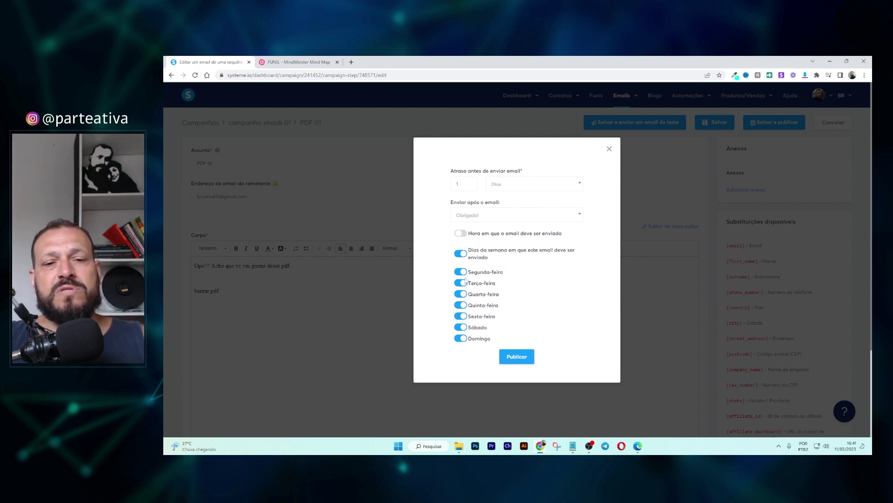
left_click(461, 254)
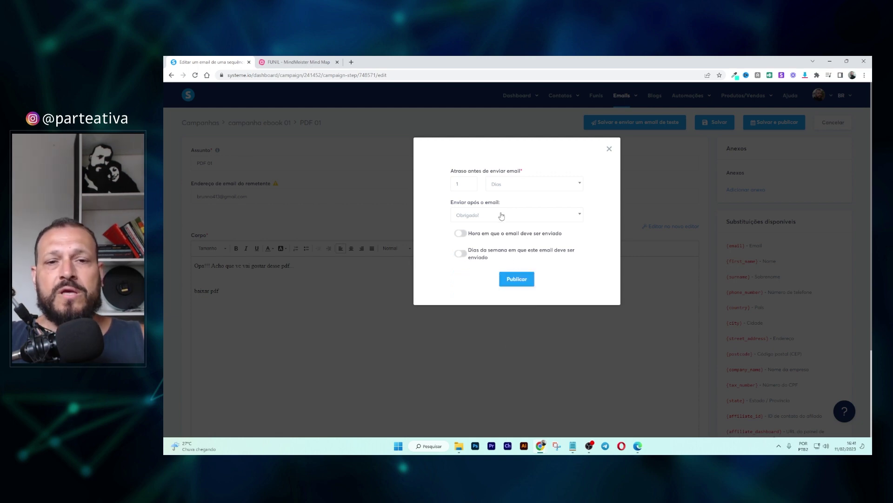
Publish the PDF 01 email with its configured delay.
left_click(525, 283)
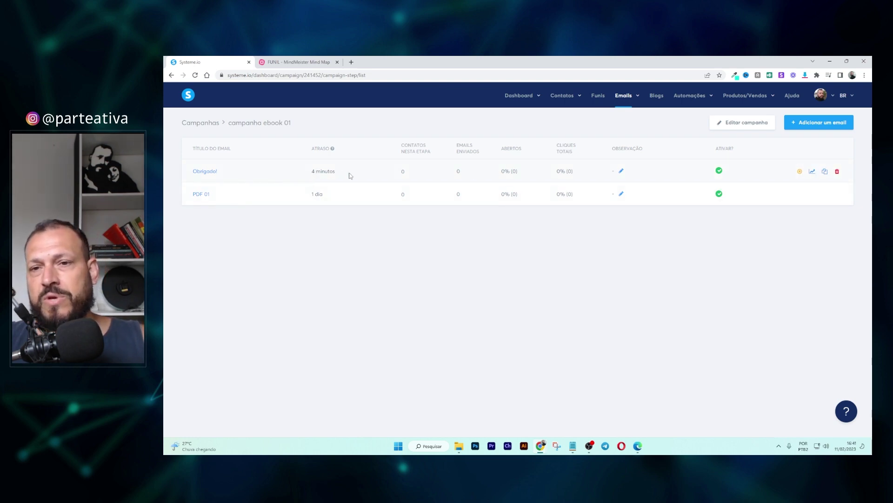
Create another campaign email with the subject MAPA MENTAL using the classic editor.
left_click(829, 127)
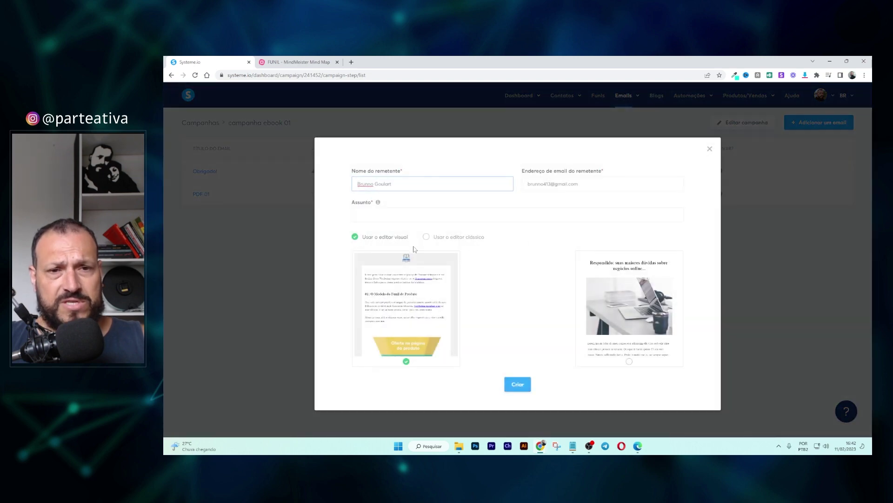
left_click(479, 213)
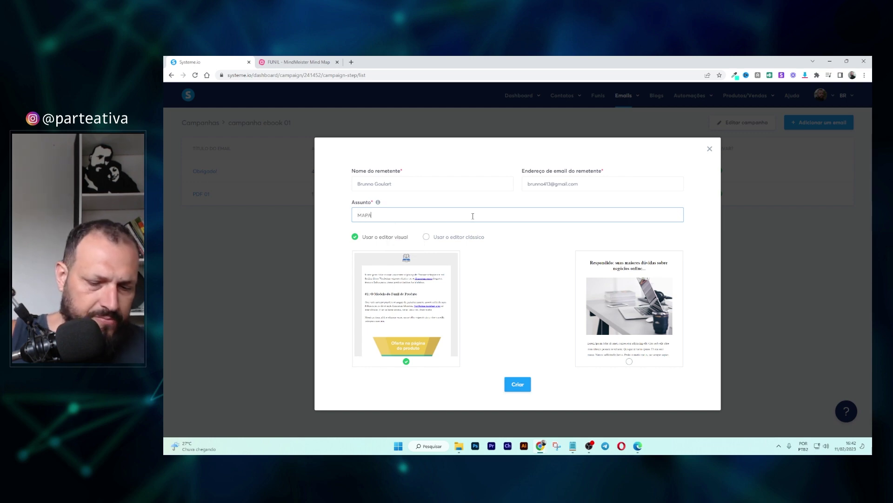
type("MAPA MENTAR")
key("BackSpace")
type("L")
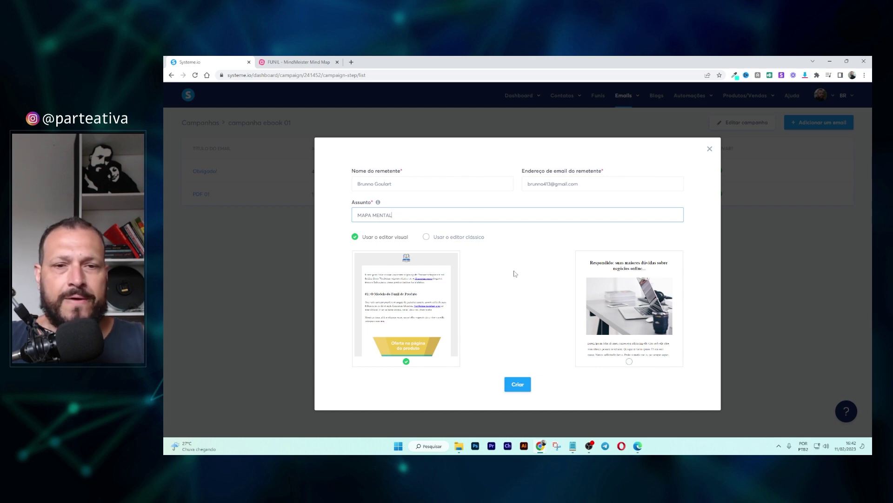
left_click(458, 237)
left_click(517, 257)
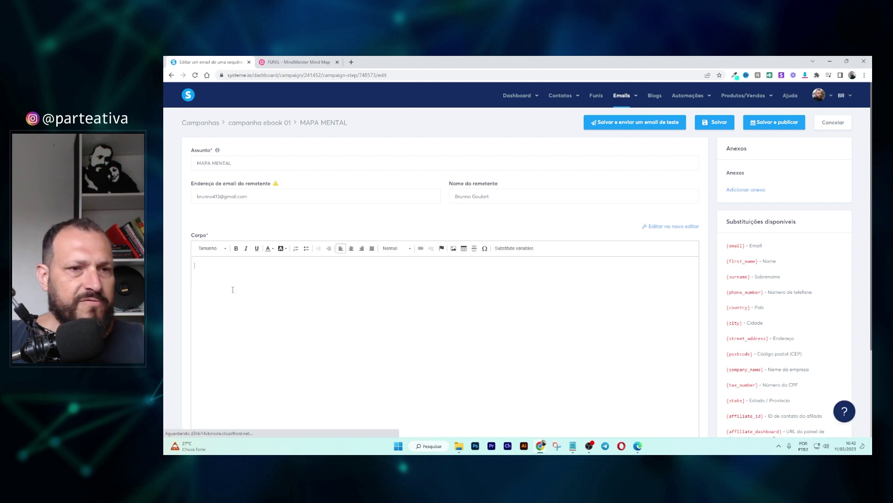
Write the body "Mais um conteúdo incrível." with "Baixar" on a separate line below.
left_click(232, 290)
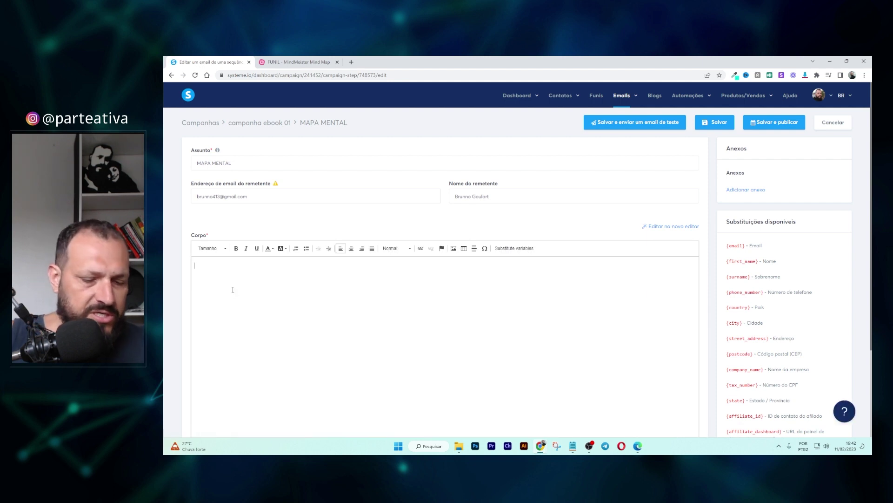
type("Mais um conteúdo incrível.  Baixar")
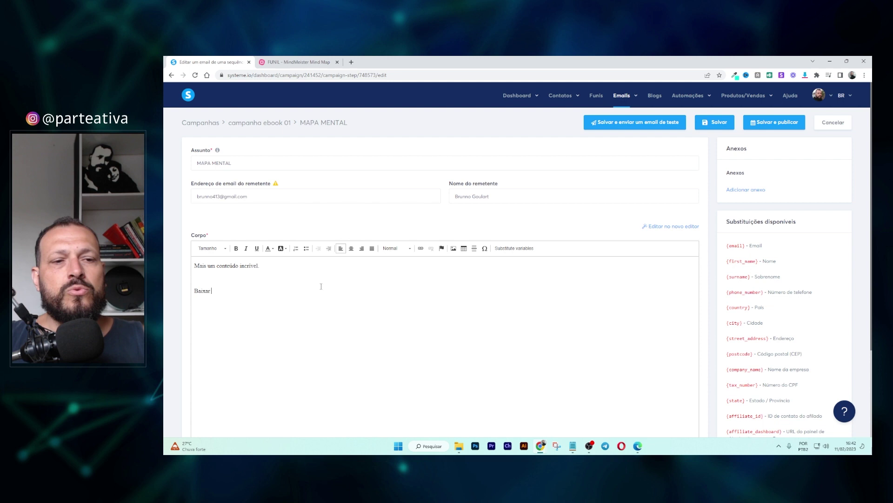
left_click_drag(211, 291, 194, 291)
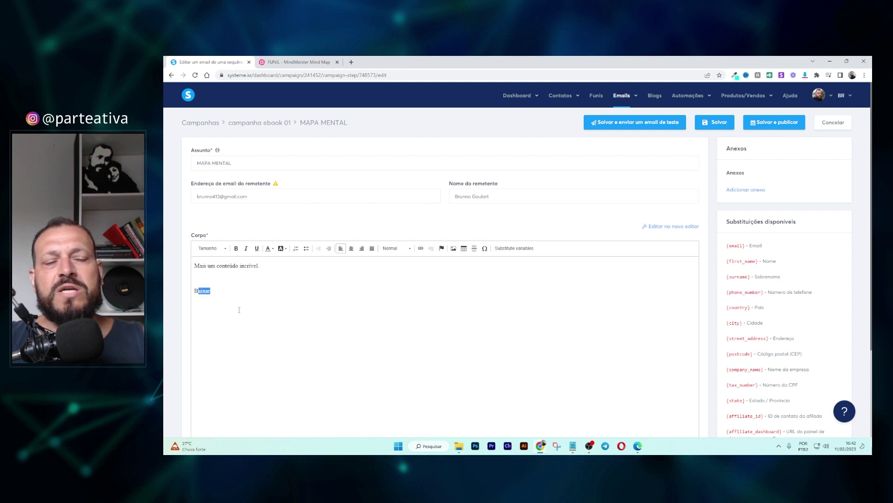
left_click(196, 294)
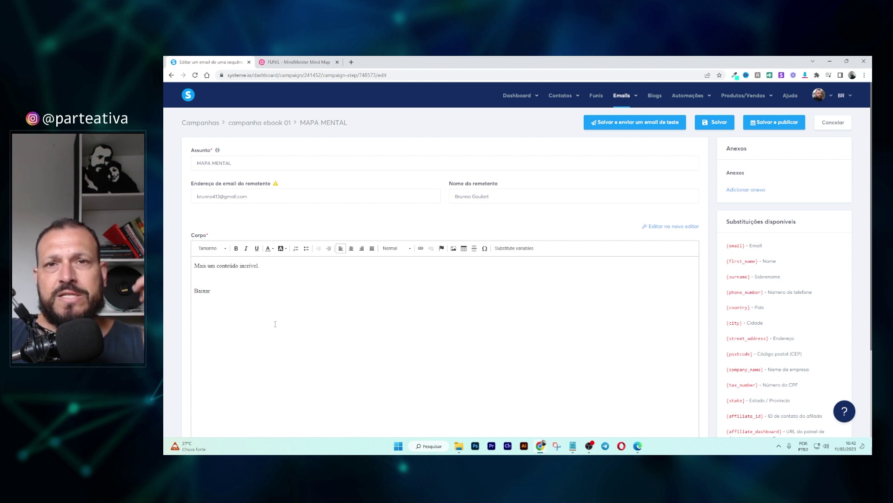
Save and publish the MAPA MENTAL email with a delay of 1 day (Dias) after the PDF 01 email.
left_click(772, 123)
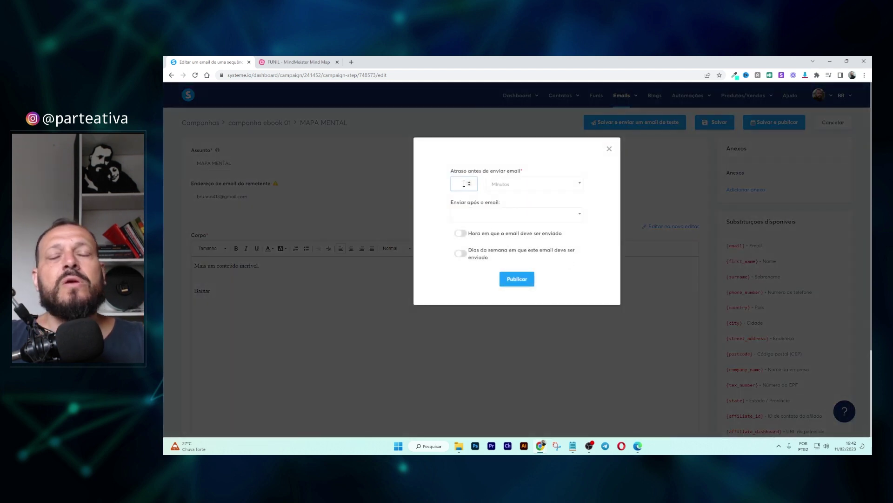
left_click(464, 183)
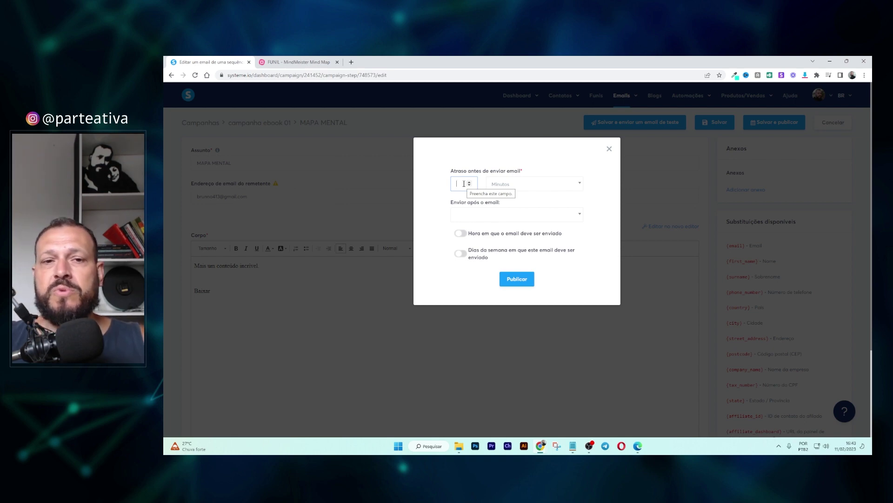
type("1")
left_click(504, 185)
left_click(507, 222)
left_click(504, 215)
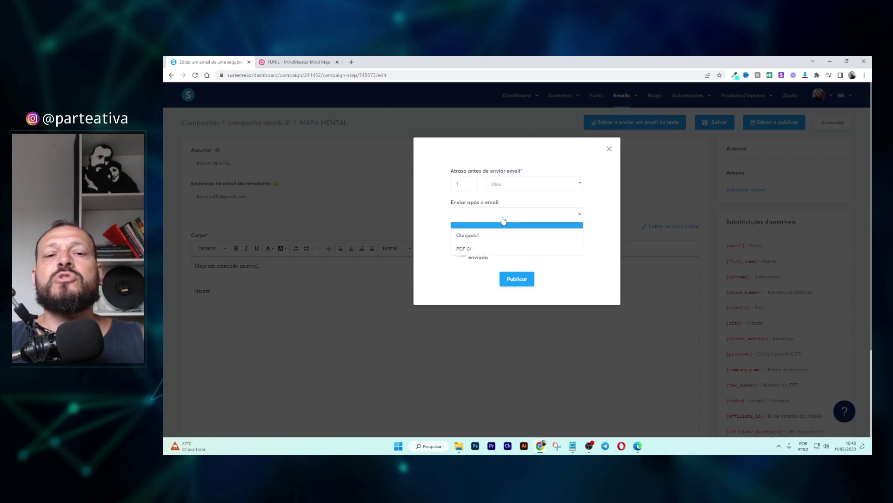
left_click(465, 249)
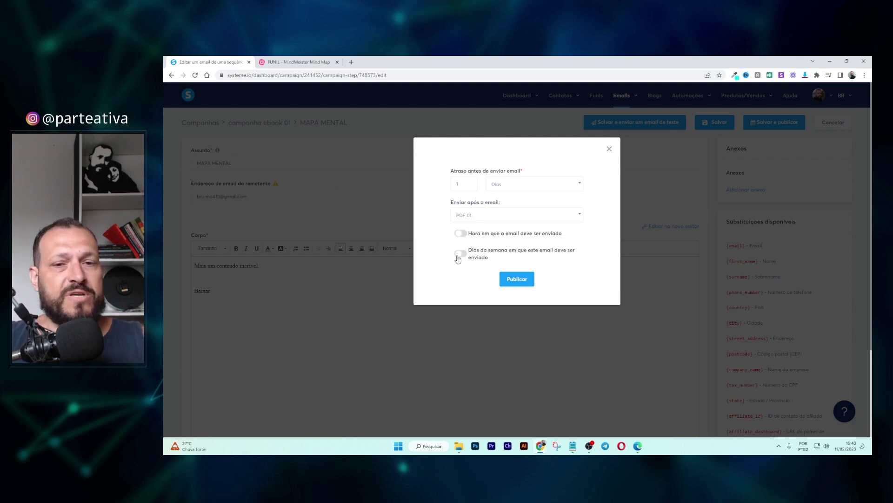
left_click(515, 281)
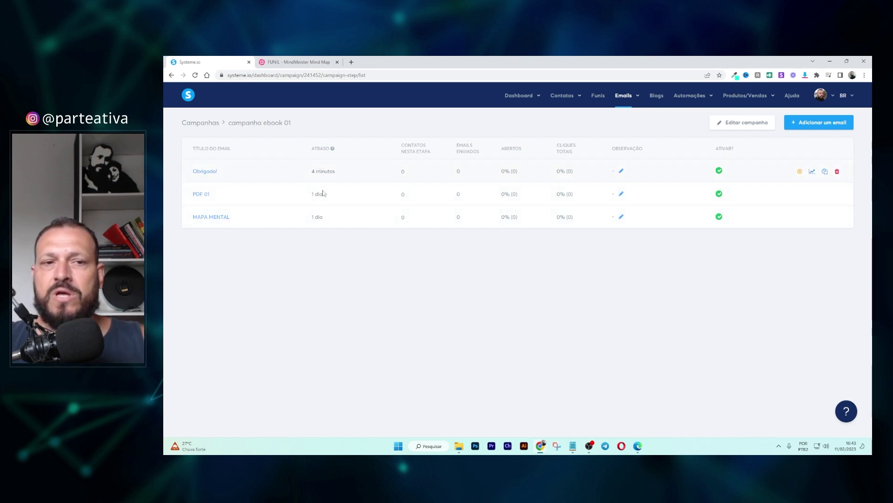
Set the MAPA MENTAL email's sending delay to 2 days (Dias) and save the email.
left_click_drag(311, 195, 333, 198)
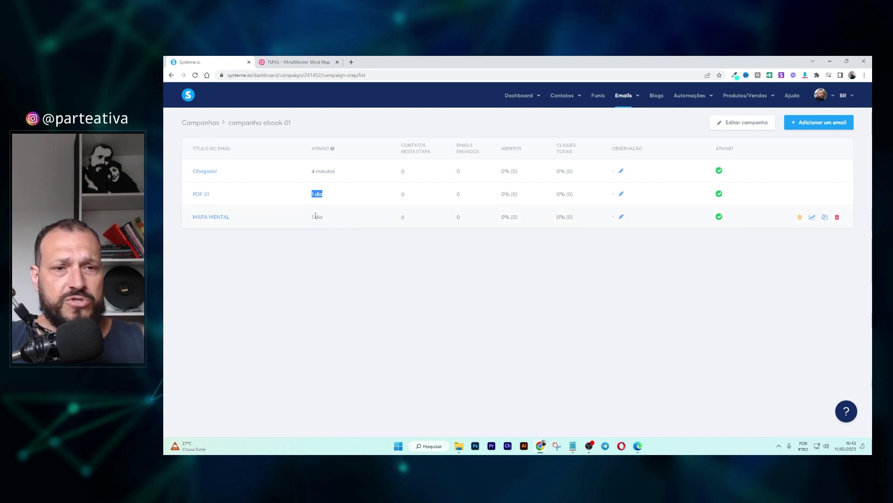
left_click(211, 216)
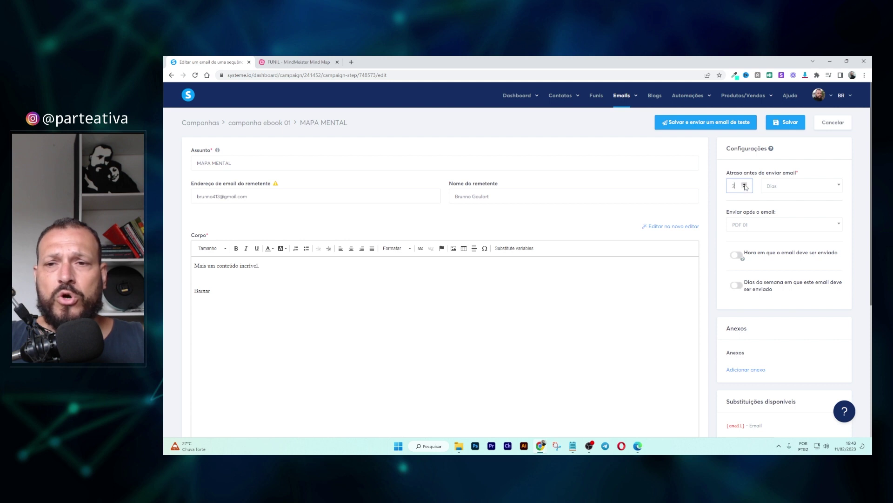
left_click(791, 122)
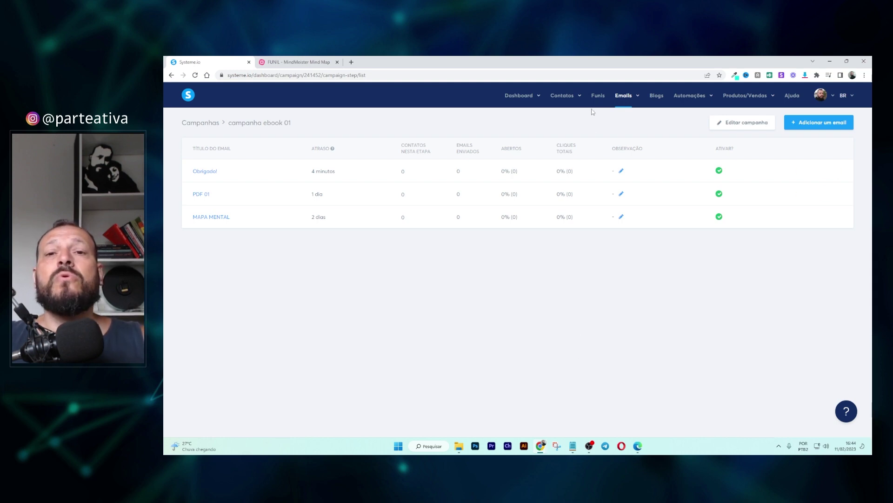
Open the form-subscription automation rule of the entrega do ebook step in the ebook grátis funnel.
left_click(598, 96)
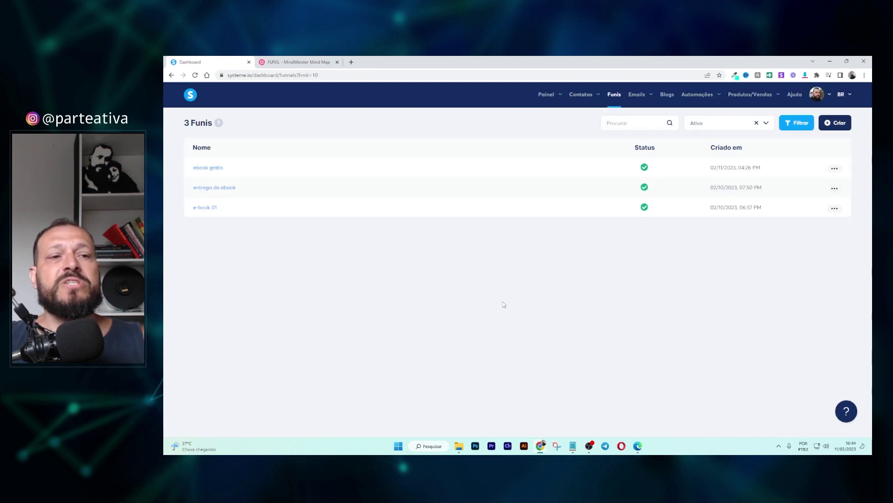
left_click(204, 168)
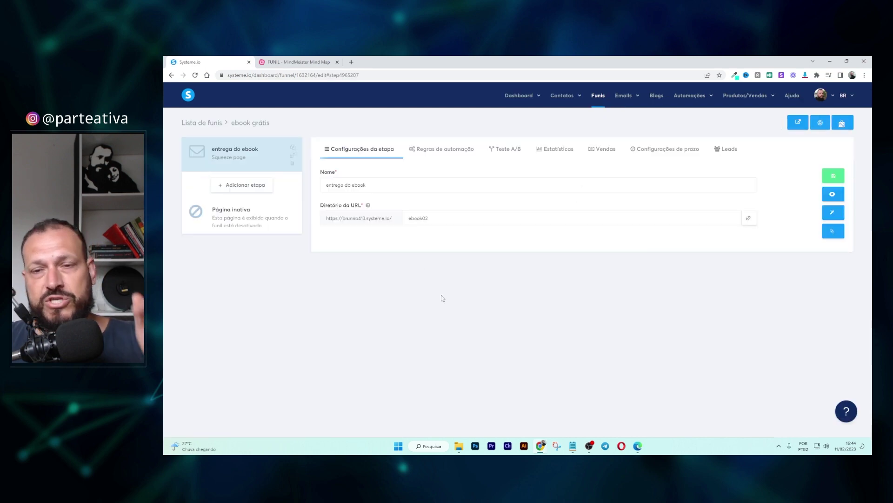
left_click(442, 149)
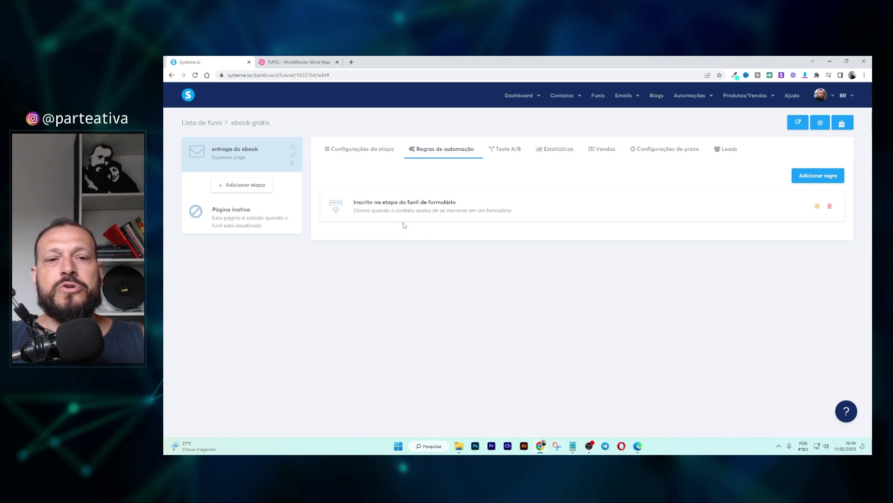
left_click(409, 208)
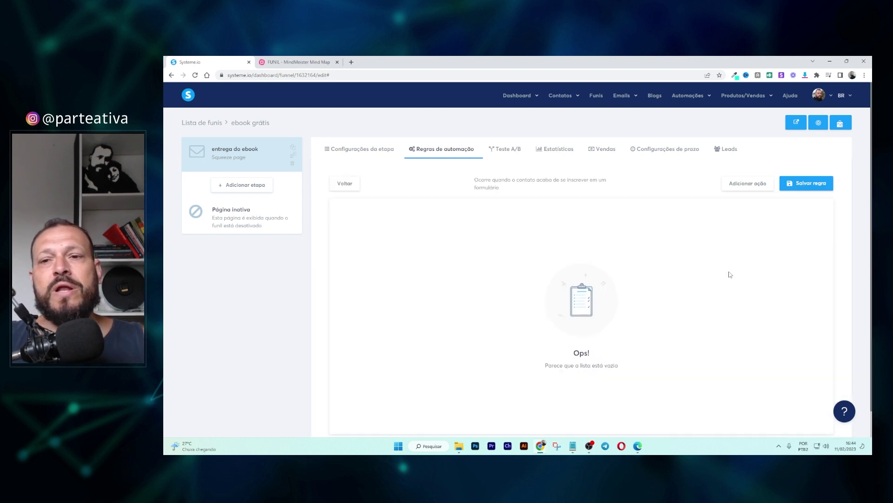
Add an Inscrever na campanha action for campanha ebook 01 to the rule and save the rule.
left_click(753, 185)
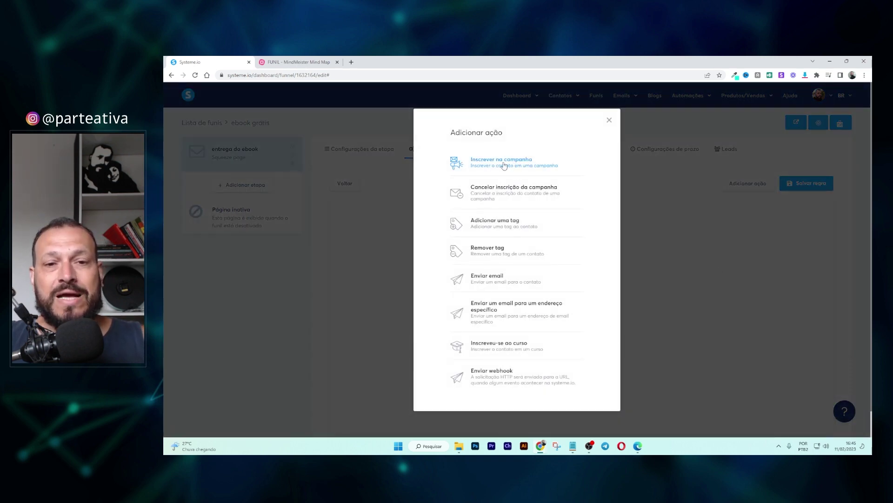
scroll(510, 279, "down", 2)
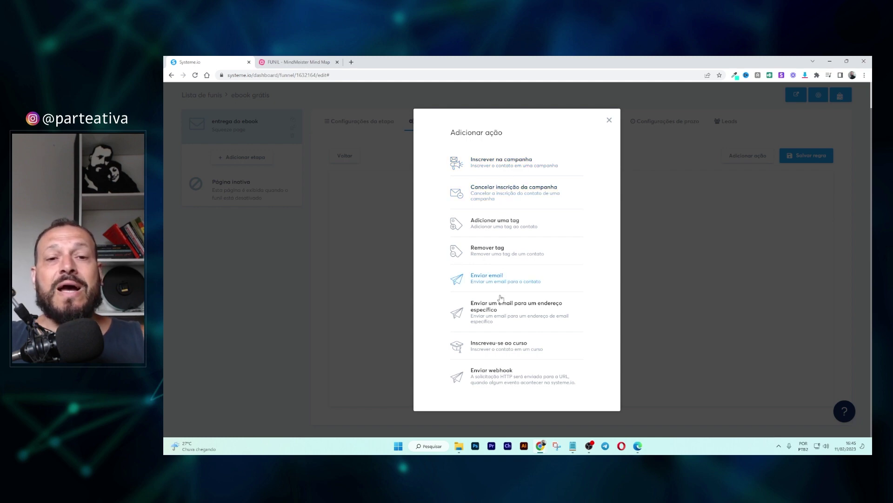
scroll(714, 292, "up", 2)
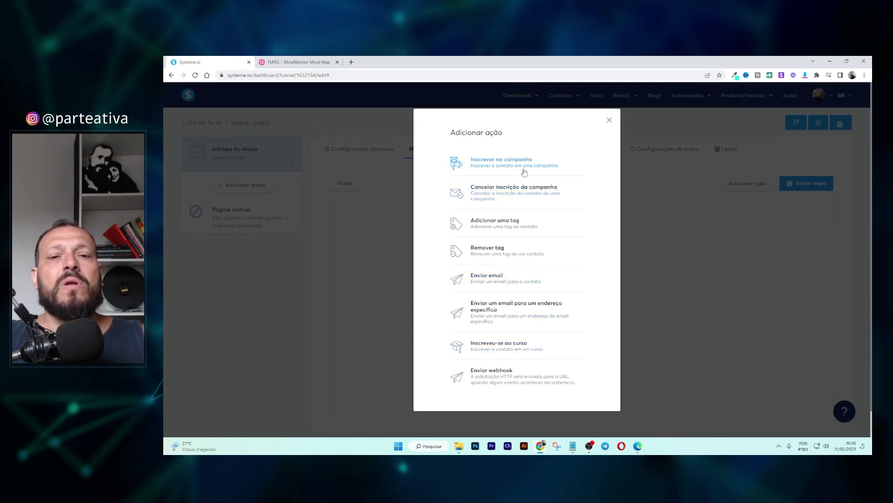
left_click(483, 166)
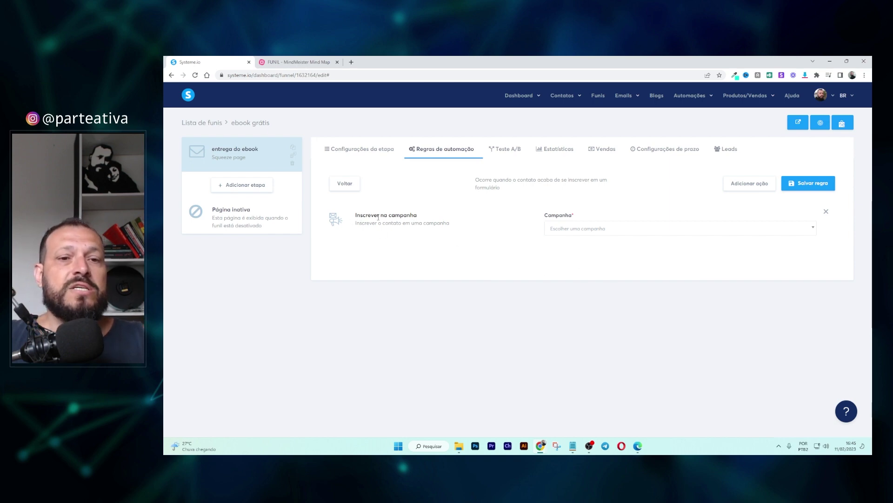
left_click(619, 230)
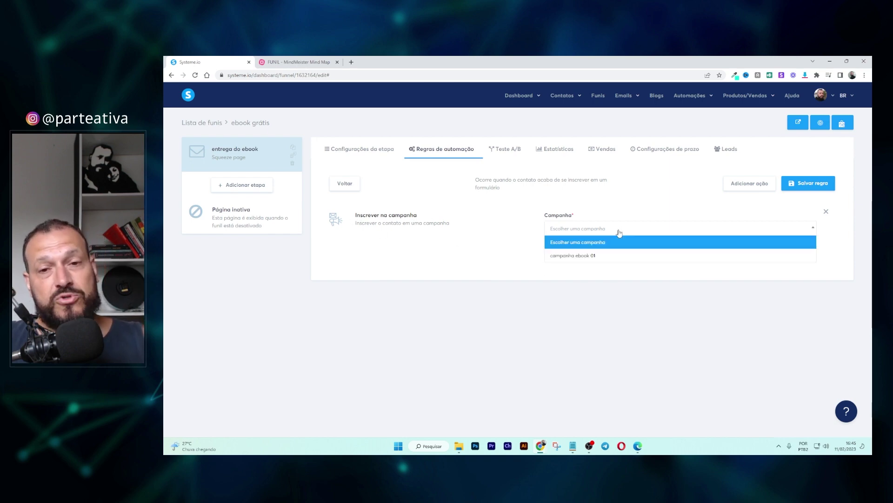
left_click(581, 256)
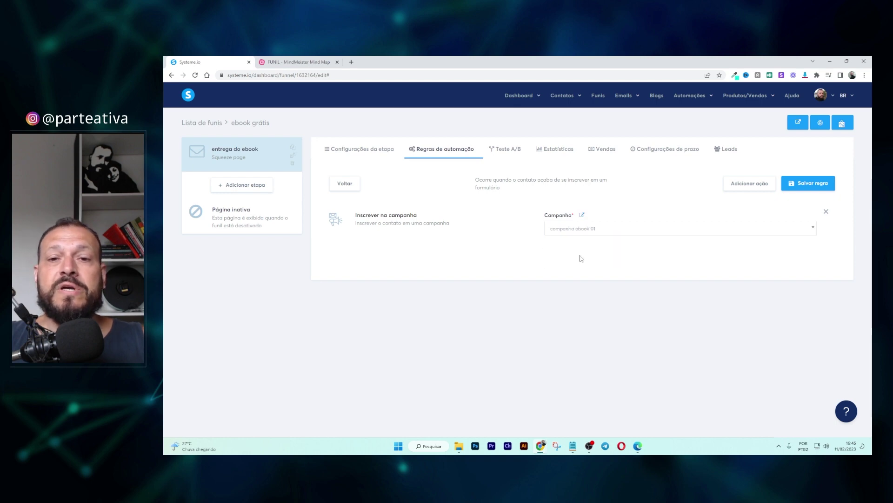
left_click(806, 184)
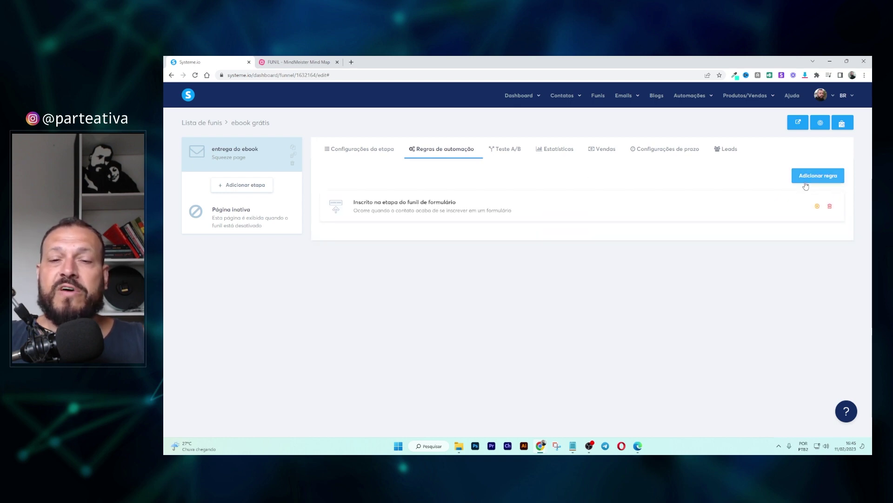
Preview the entrega do ebook squeeze page, submit its form with a test email address, and view the delivered PDF.
left_click(294, 158)
left_click(835, 197)
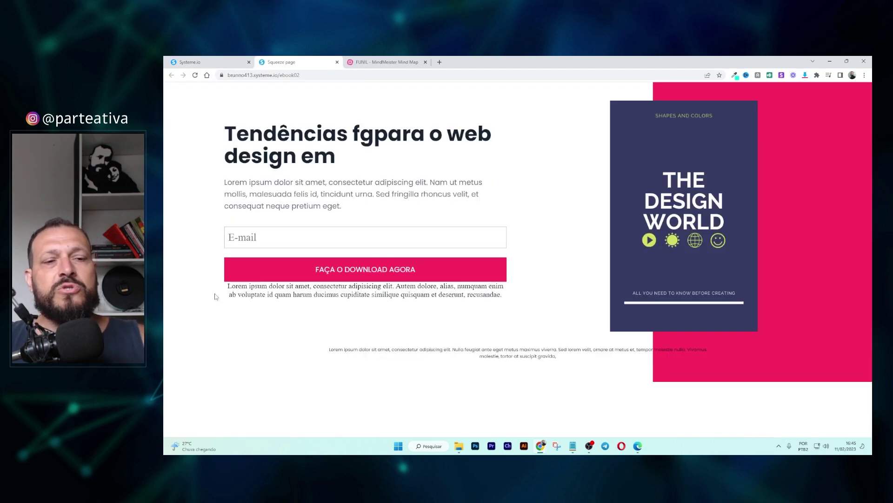
left_click(229, 238)
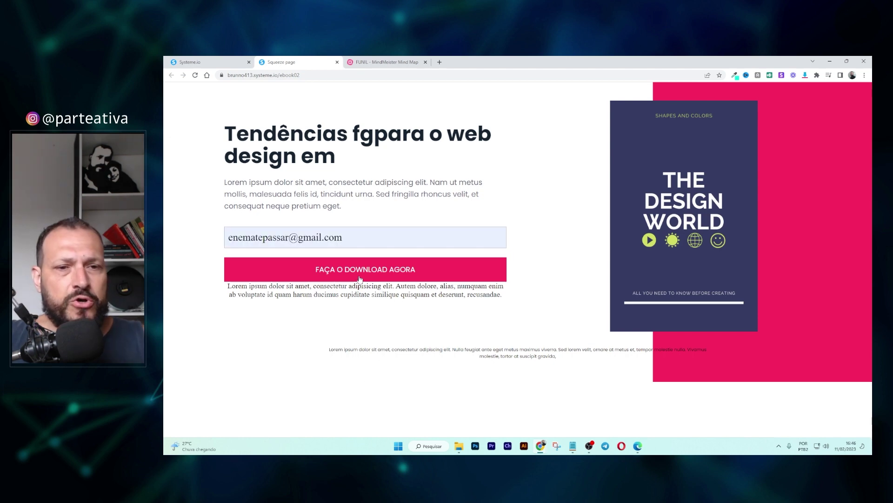
left_click(339, 273)
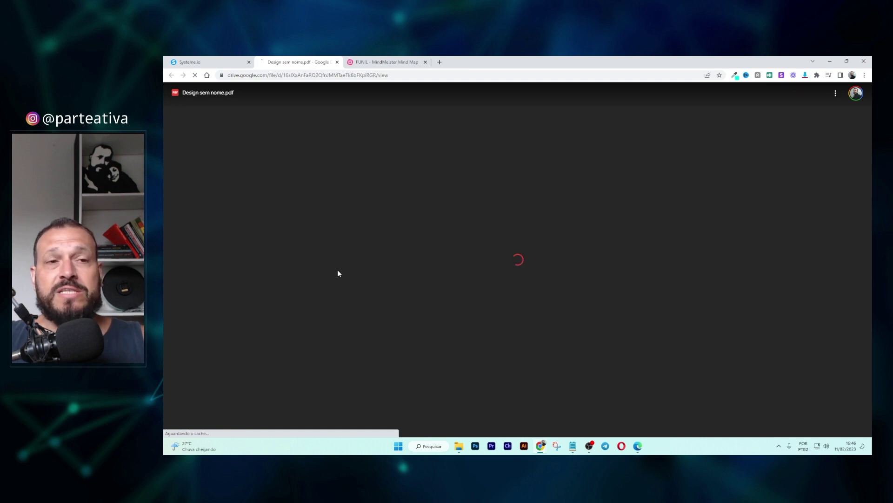
scroll(337, 269, "down", 3)
scroll(337, 269, "up", 3)
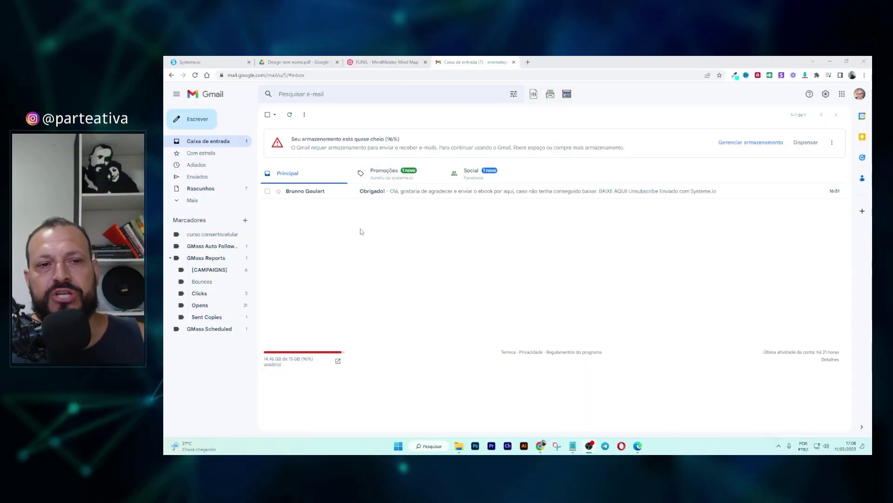
Open the received Obrigado! email in Gmail, test its BAIXE AQUI link, and close the linked page.
left_click(382, 192)
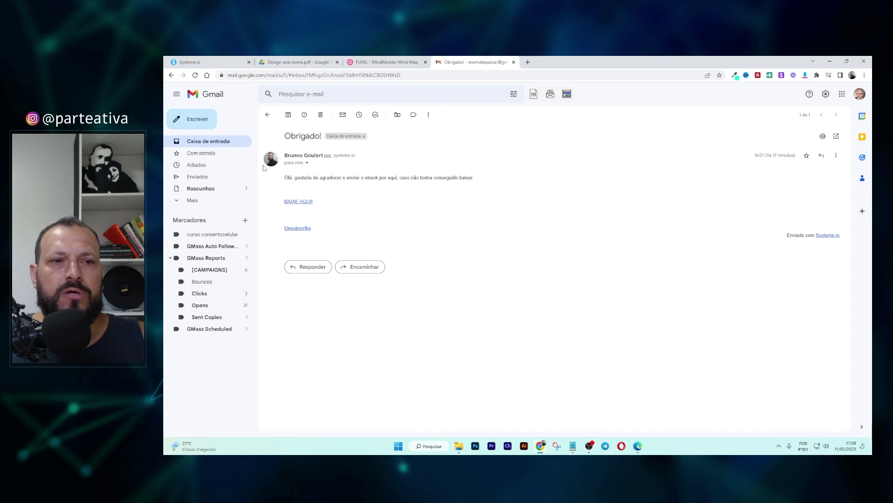
left_click(299, 203)
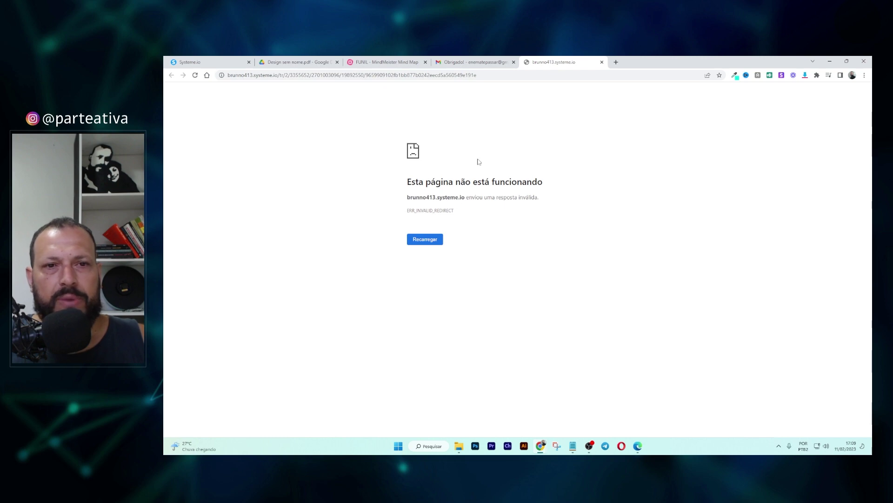
left_click(472, 62)
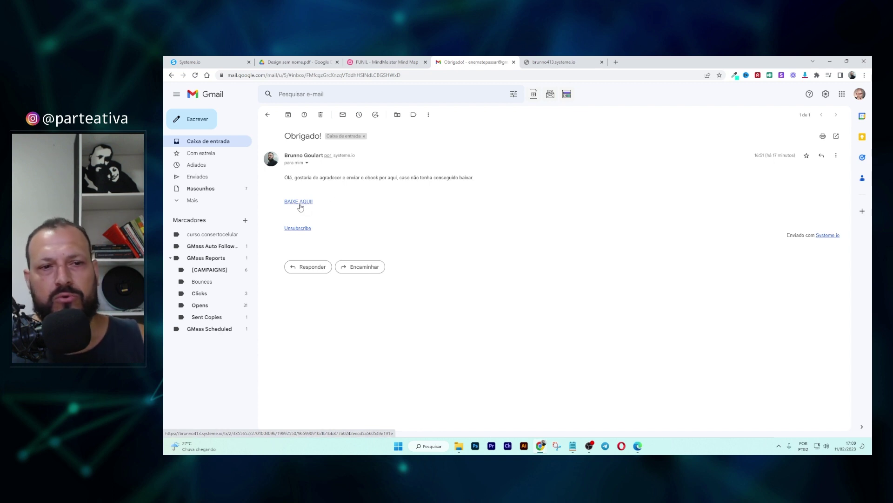
left_click(560, 64)
left_click(602, 62)
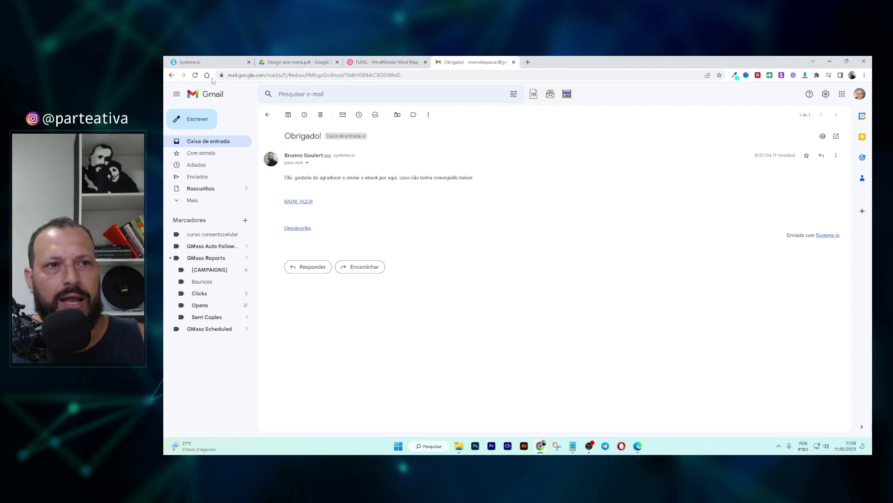
Switch back to systeme.io, check the ebook PDF and the funnel's automation rules, and open the email campaigns list.
left_click(198, 62)
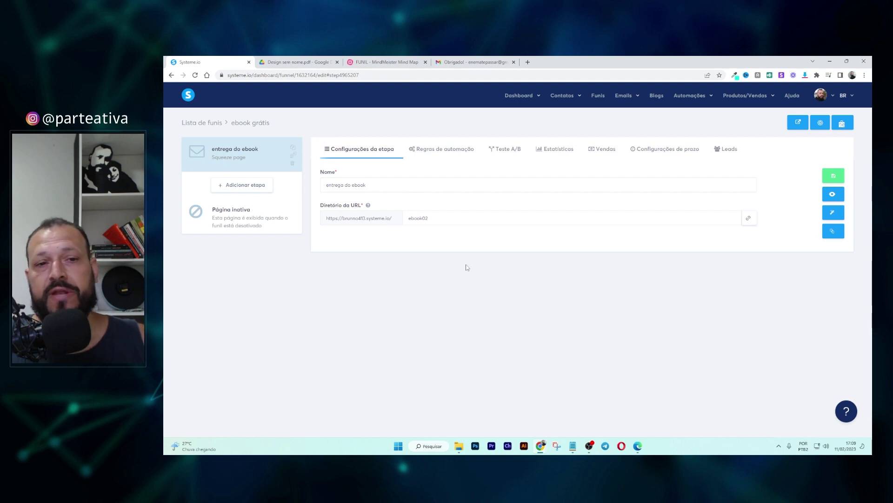
left_click(311, 62)
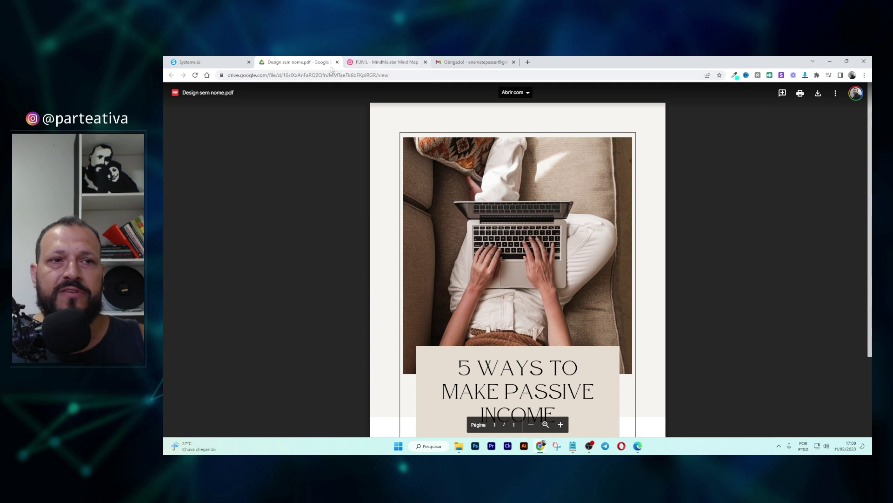
left_click(210, 62)
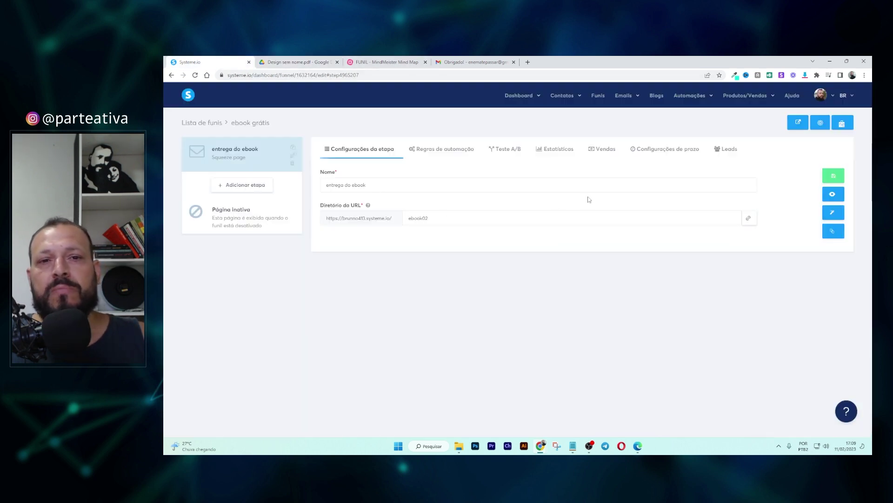
left_click(445, 149)
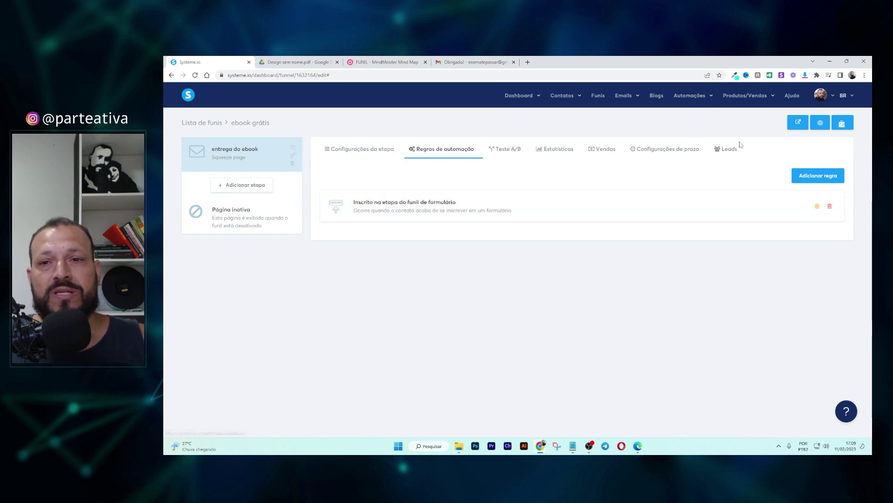
left_click(623, 123)
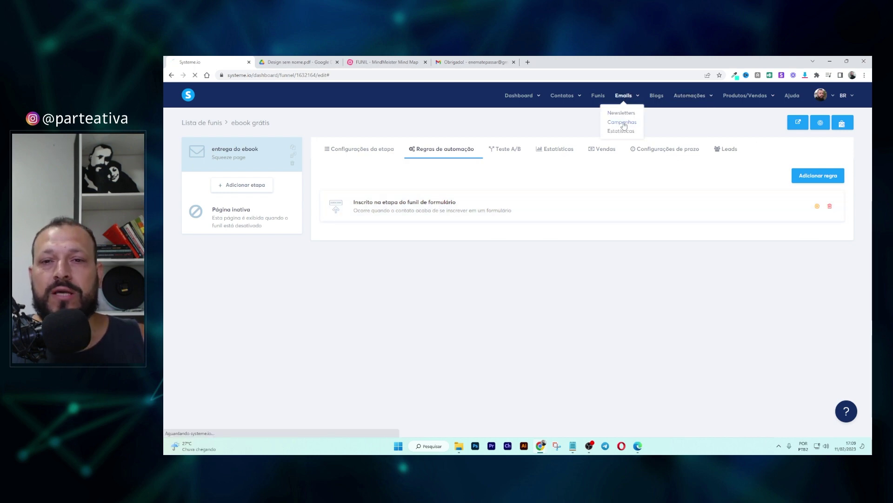